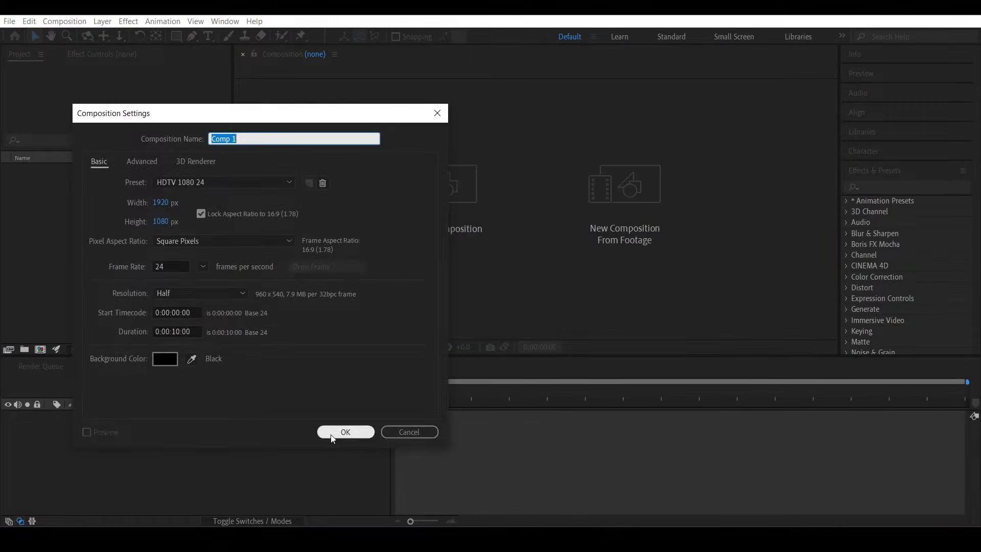
- Create the composition and add a white SAND text layer
left_click(345, 432)
right_click(220, 506)
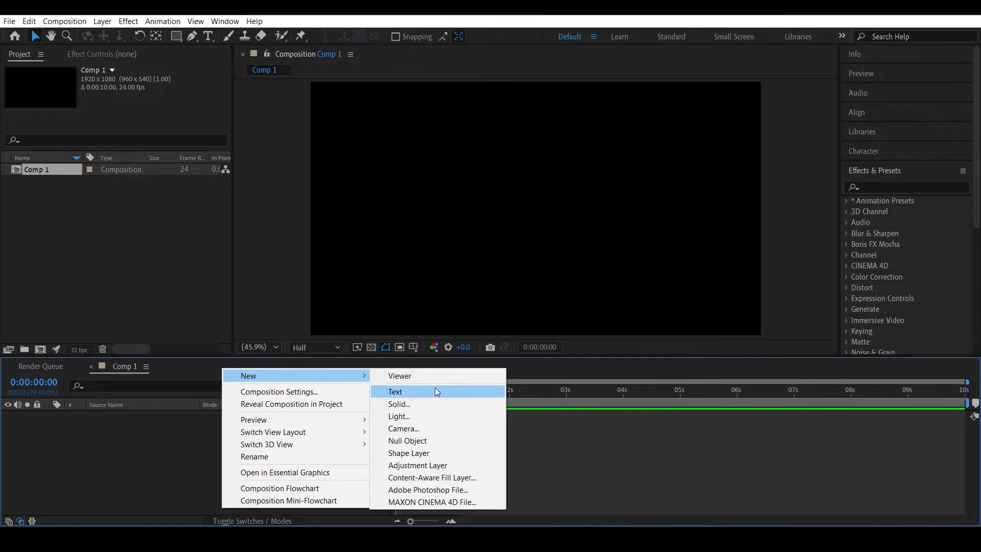
left_click(435, 391)
type("SAND")
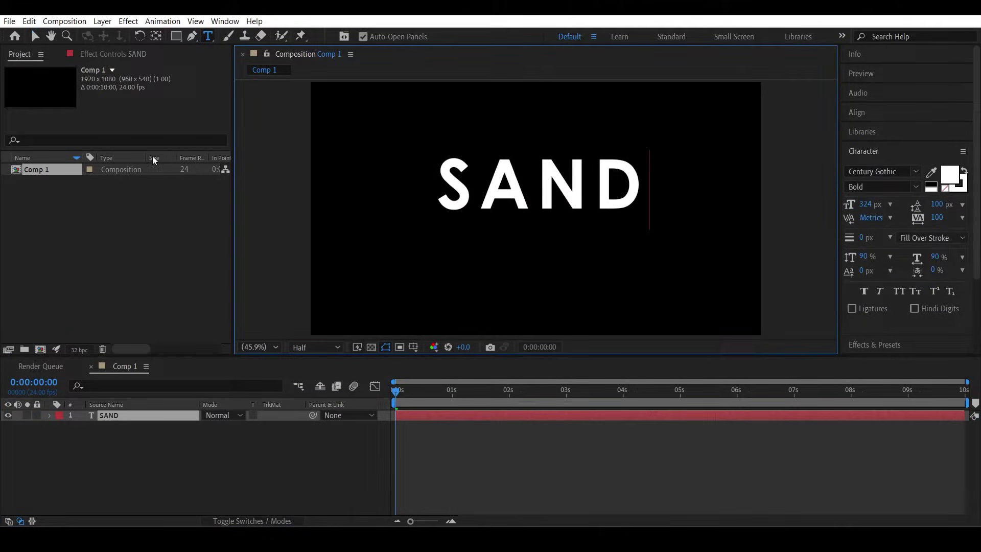
left_click(36, 36)
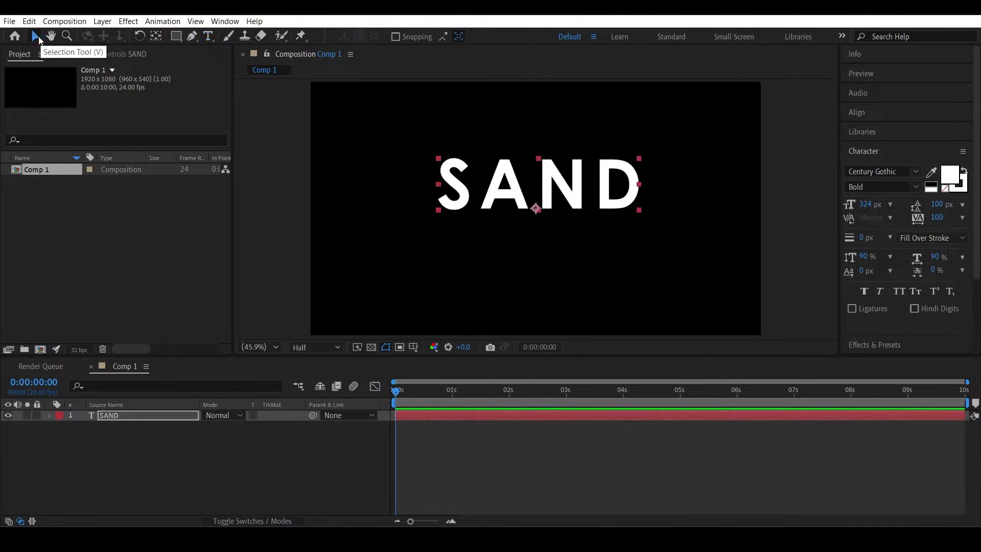
- Center SAND horizontally and vertically in the composition
left_click(870, 112)
left_click(878, 146)
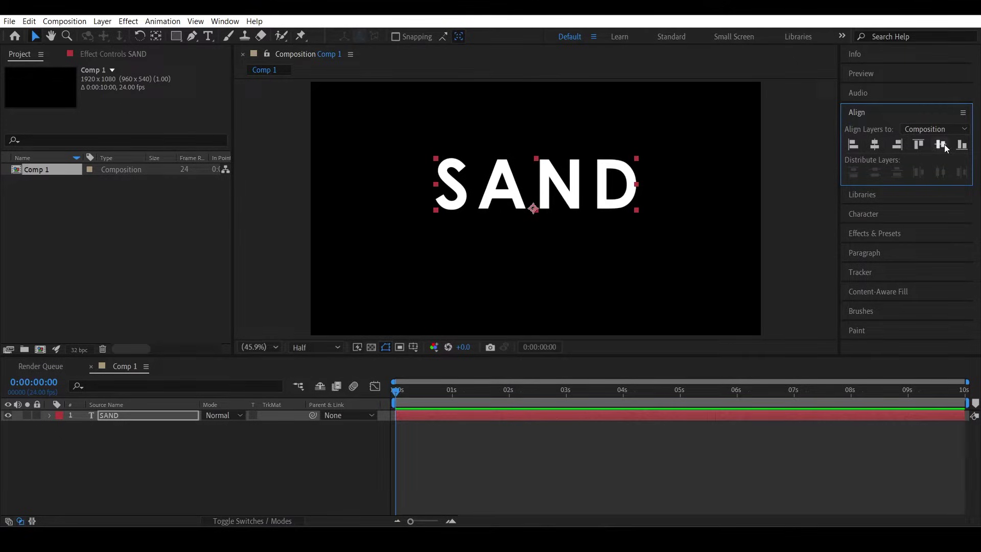
left_click(941, 147)
left_click(919, 114)
- Precompose SAND as TEXT, duplicate it, and start precomposing the top copy
left_click(166, 437)
left_click(166, 417)
key("ctrl+shift+c")
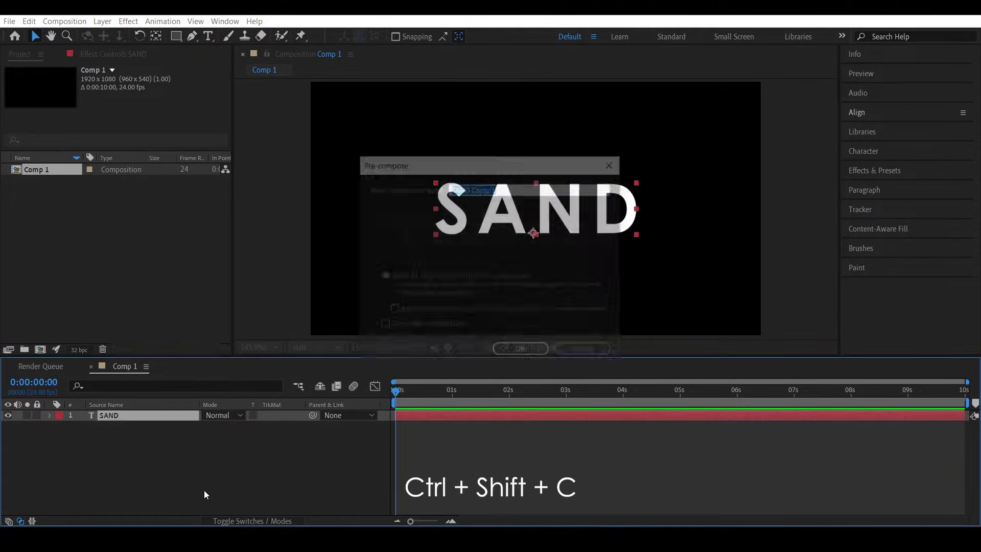
key("Return")
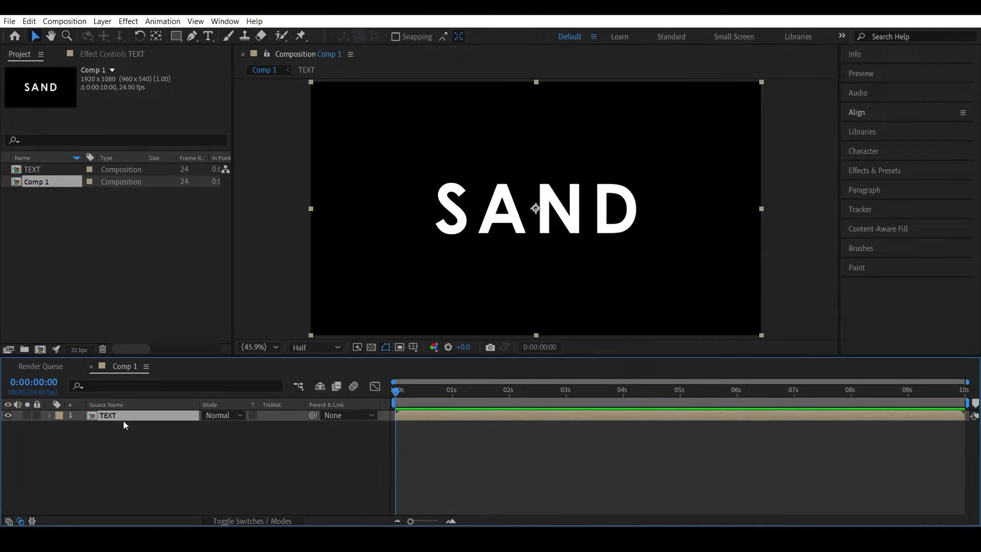
key("ctrl+d")
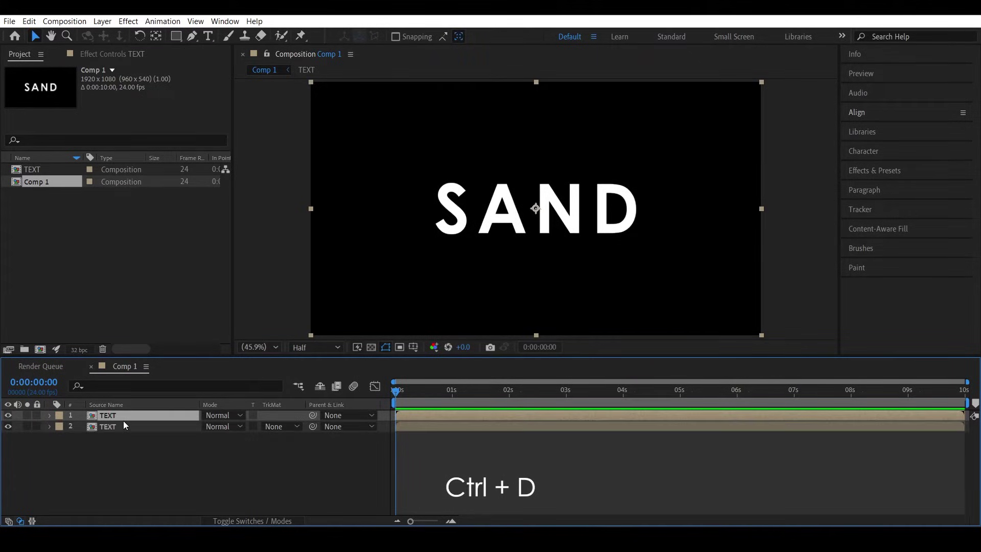
key("ctrl+shift+c")
type("TEXT_PARTICL")
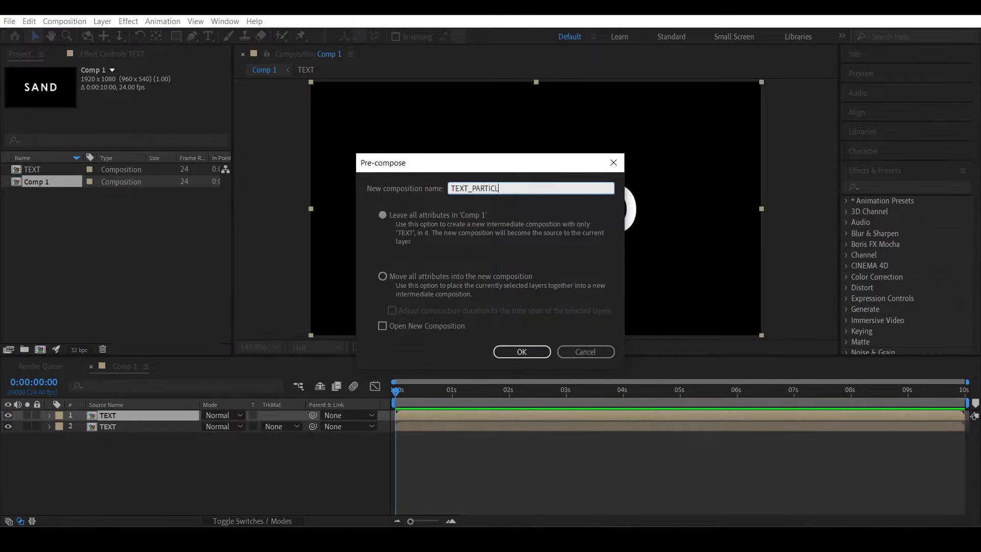
type("E")
- Name the precomp TEXT_PARTICLE and apply CC Particle Systems II to it
key("Return")
left_click(904, 187)
type("cc particle")
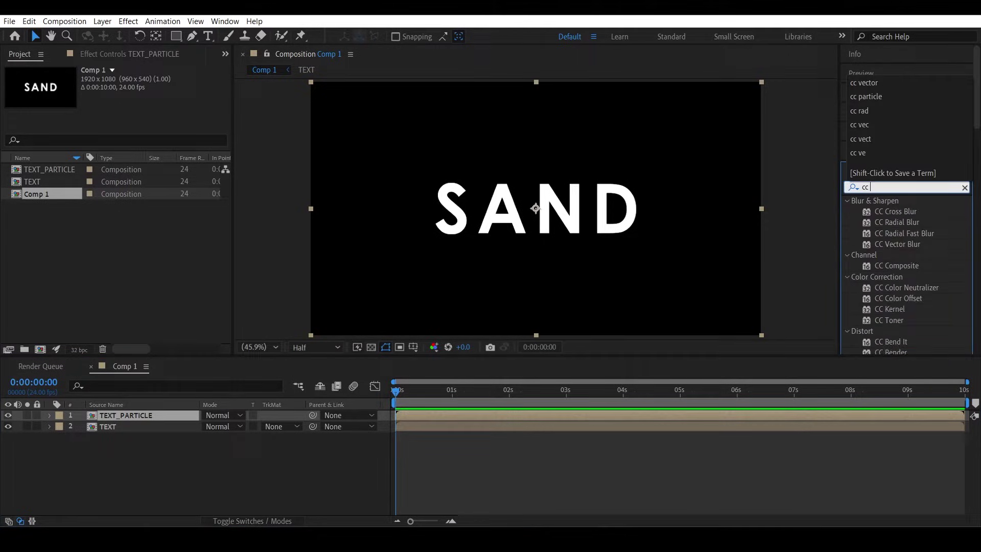
left_click_drag(908, 212, 111, 416)
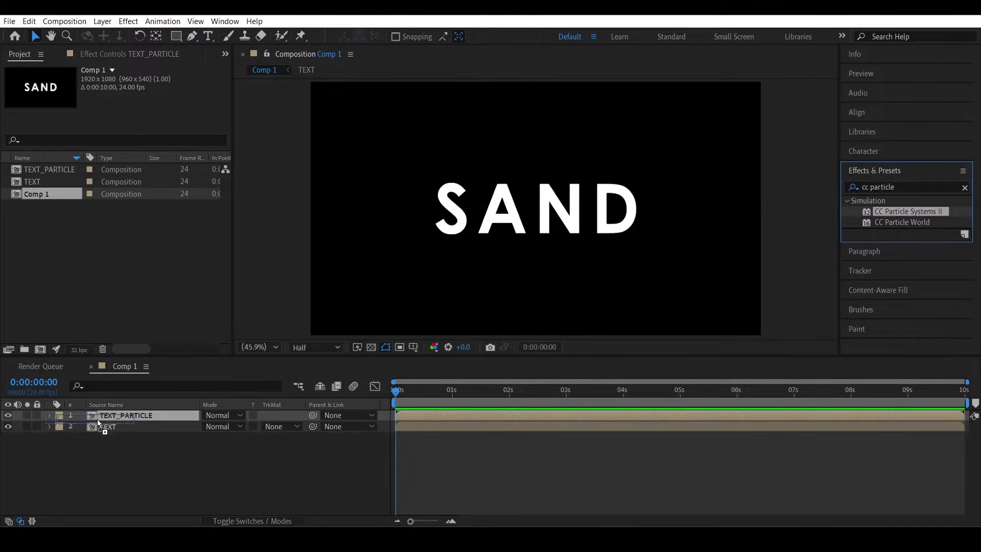
left_click_drag(462, 393, 495, 392)
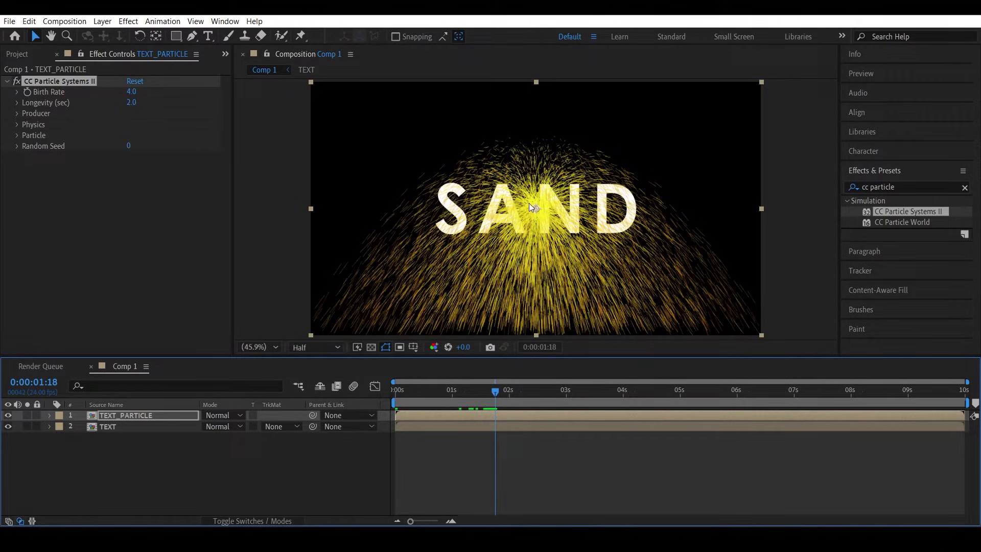
- Set the particle Physics Velocity and Gravity to 0
left_click(18, 124)
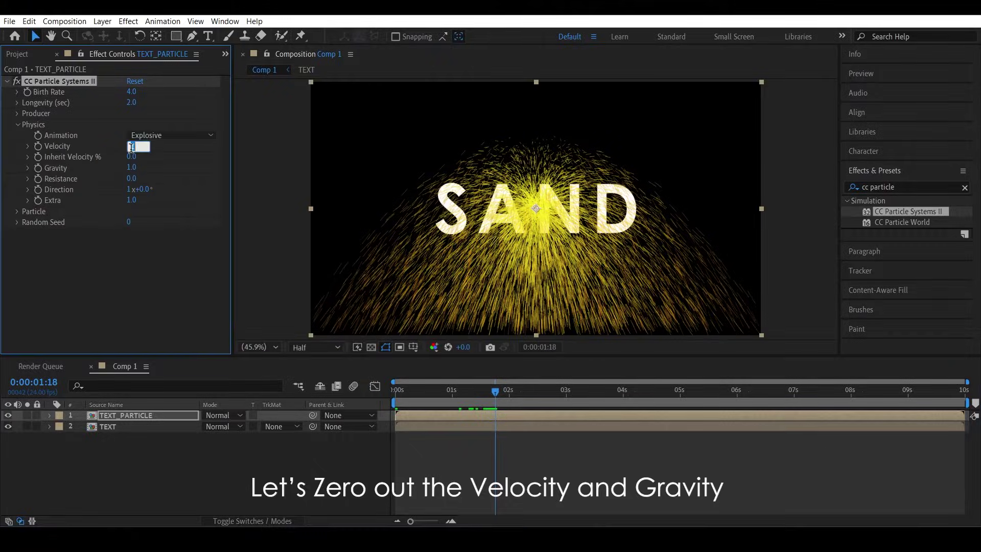
type("0")
key("Return")
left_click(132, 167)
type("0")
key("Return")
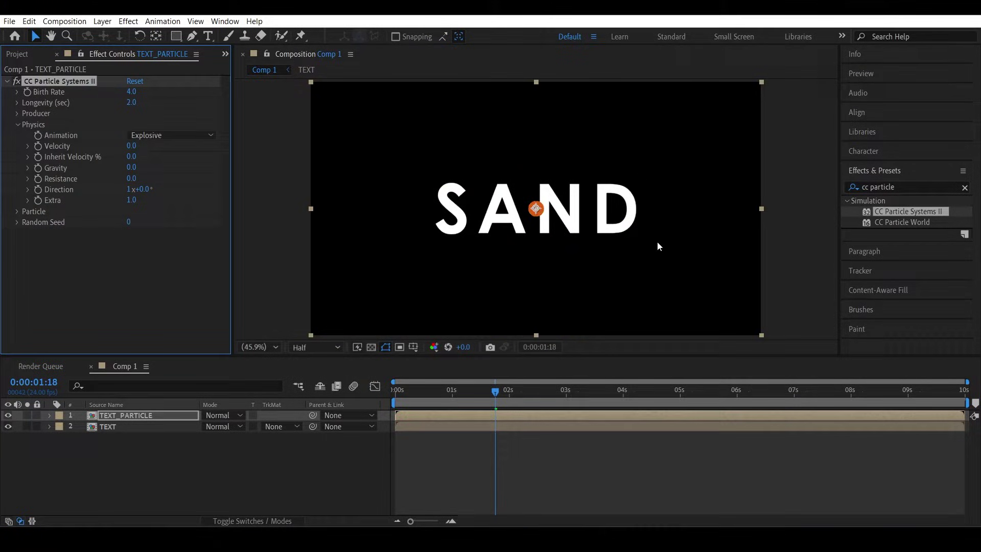
- Set the emitter Radius Y to 15 and Radius X to 4
left_click(16, 114)
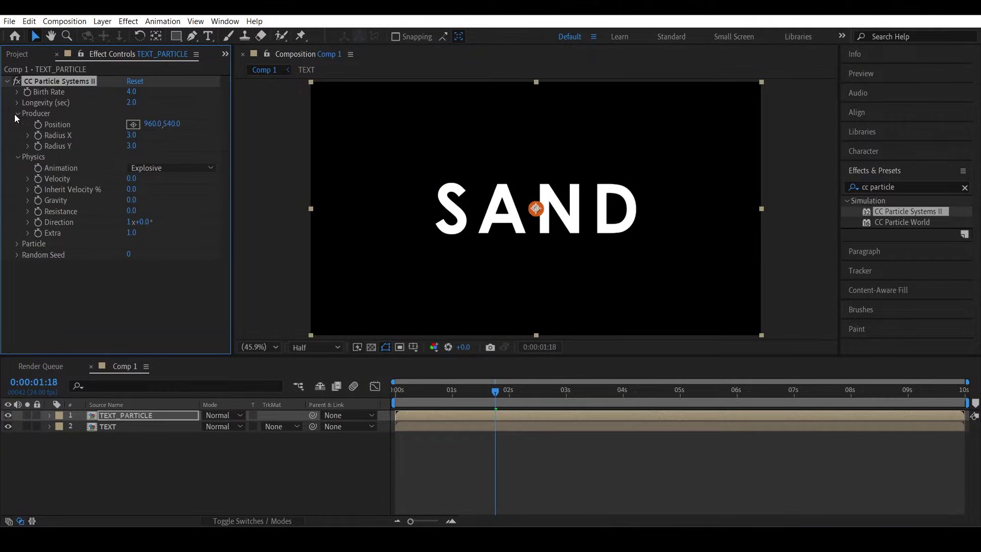
left_click(134, 146)
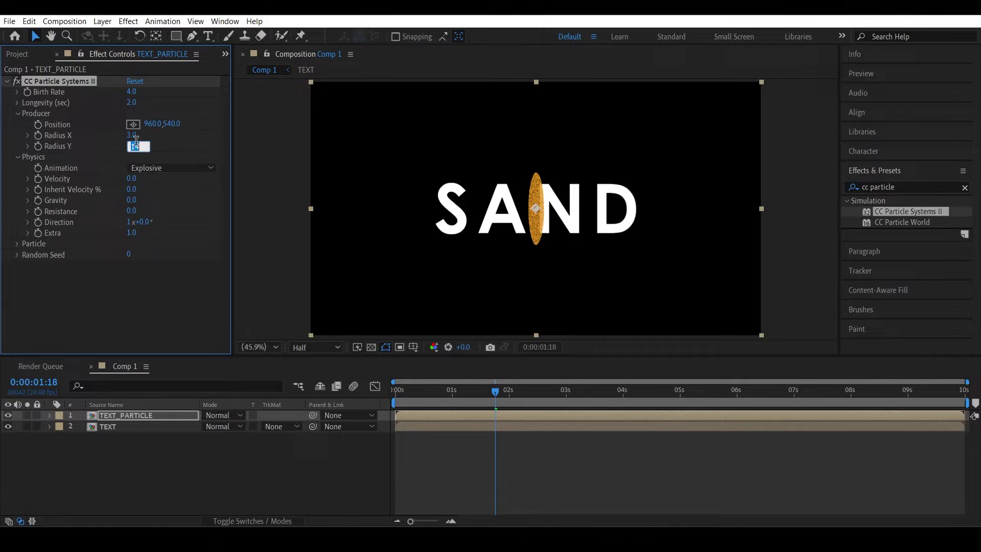
key("Return")
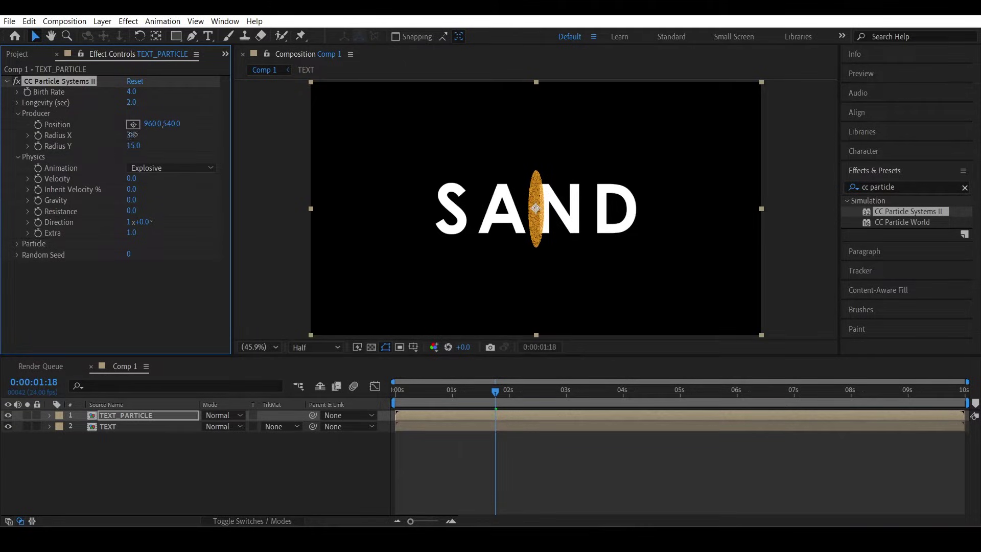
left_click_drag(132, 135, 138, 136)
type("4")
key("Return")
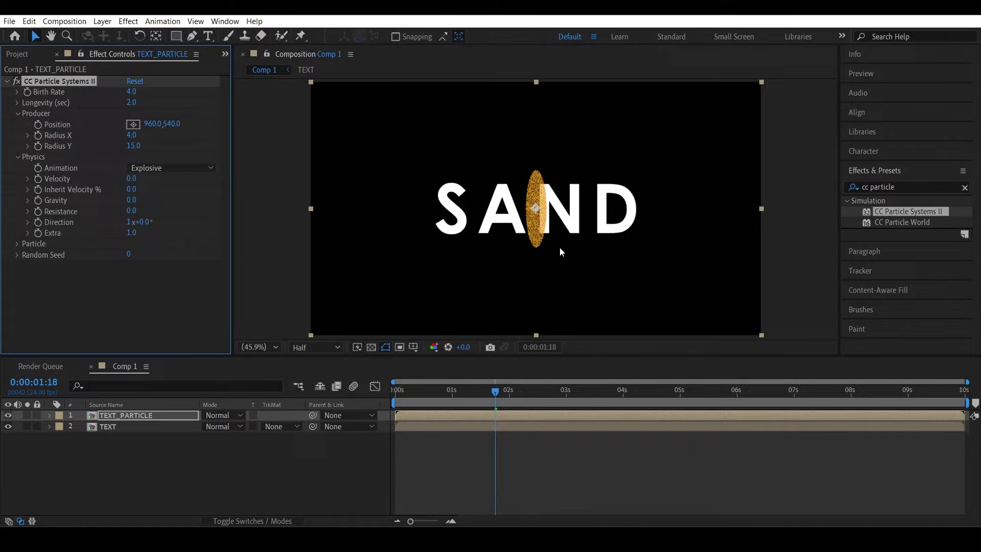
- Keyframe emitter Position X from 1920 at 0 s to 0 at 6 s, then preview
left_click_drag(407, 390, 312, 389)
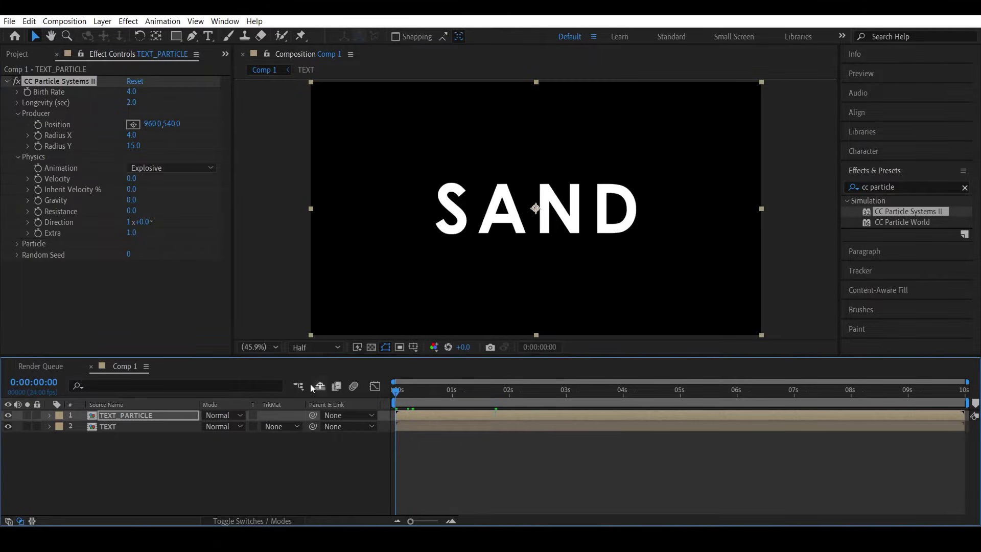
left_click(151, 124)
type("192")
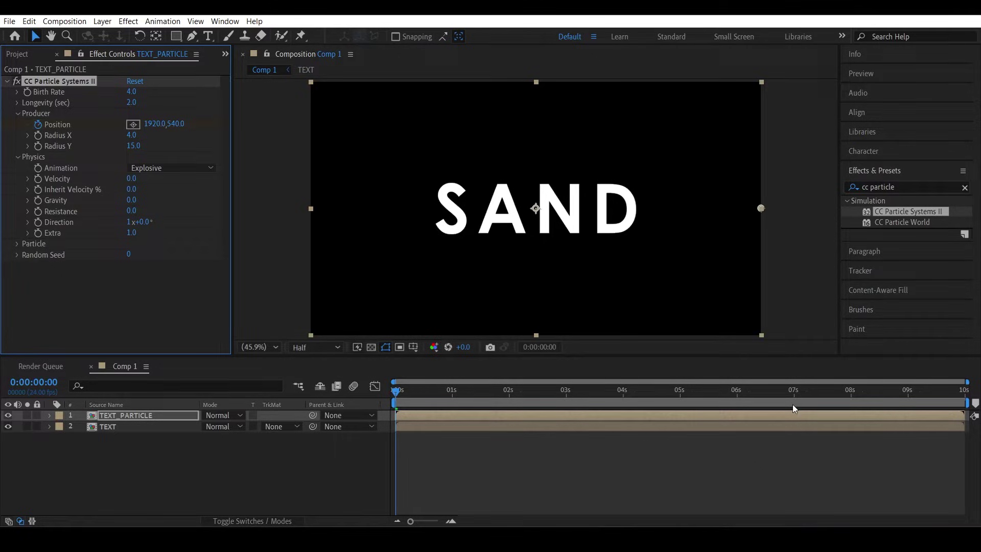
left_click(733, 391)
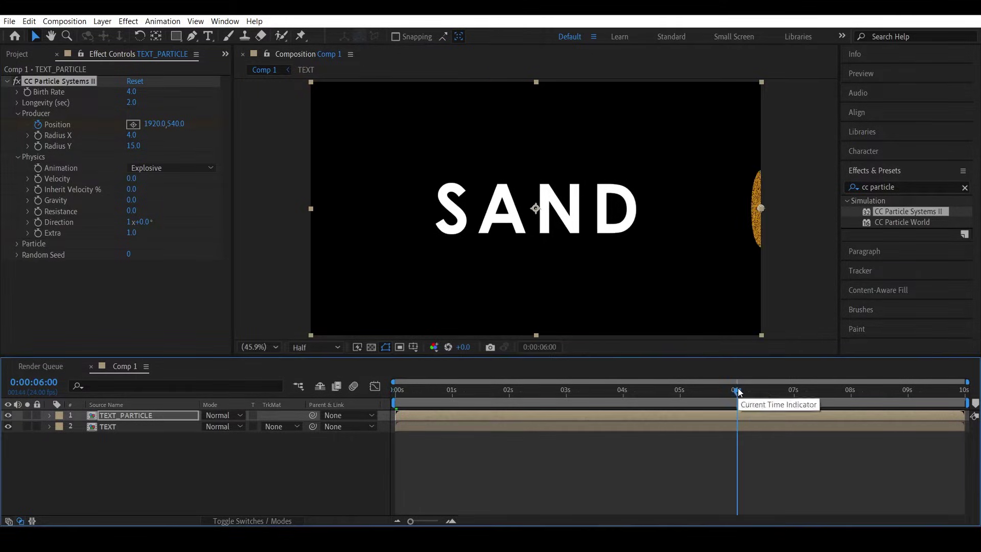
left_click(156, 124)
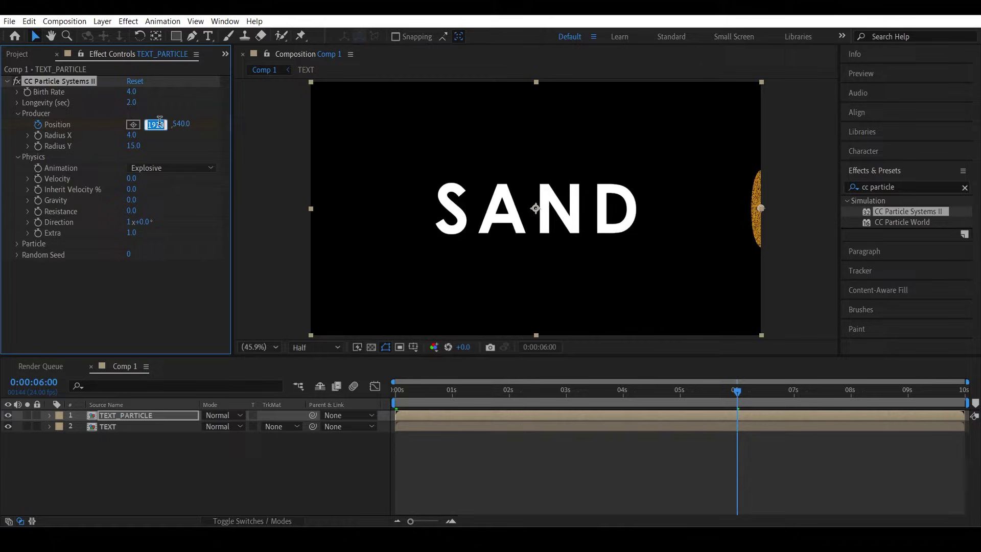
type("0")
key("Return")
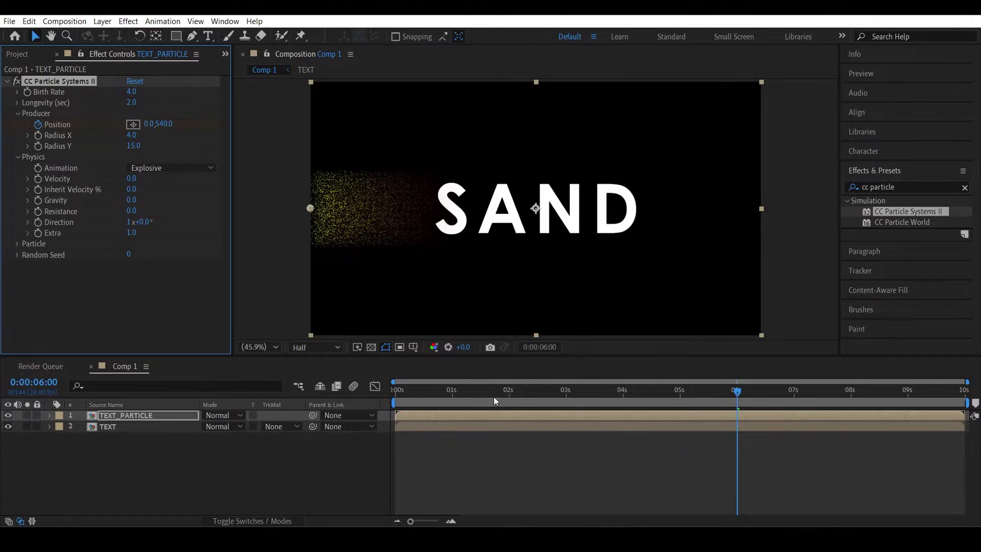
key("Home")
key("space")
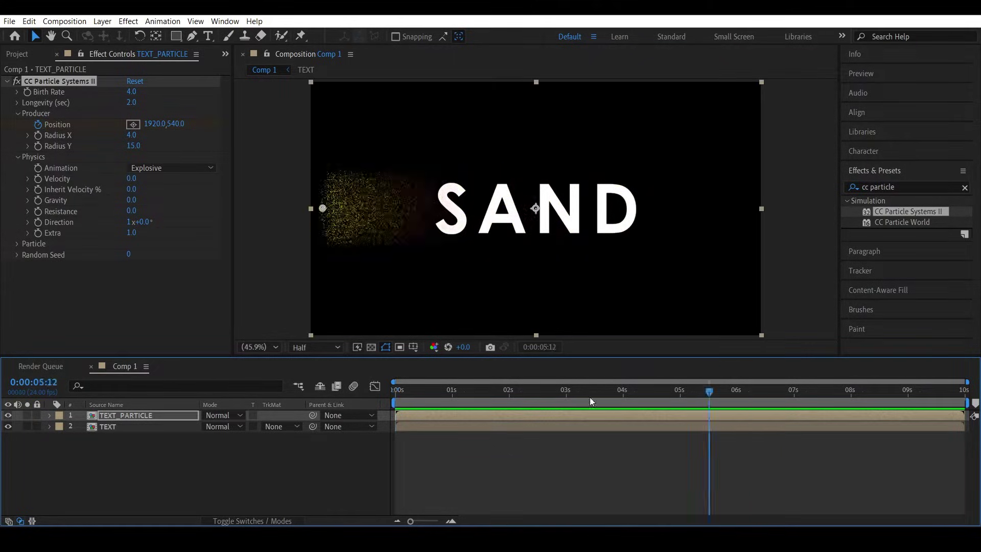
- Make the particles inherit the text's alpha and preview the result
key("space")
left_click(374, 346)
left_click(373, 347)
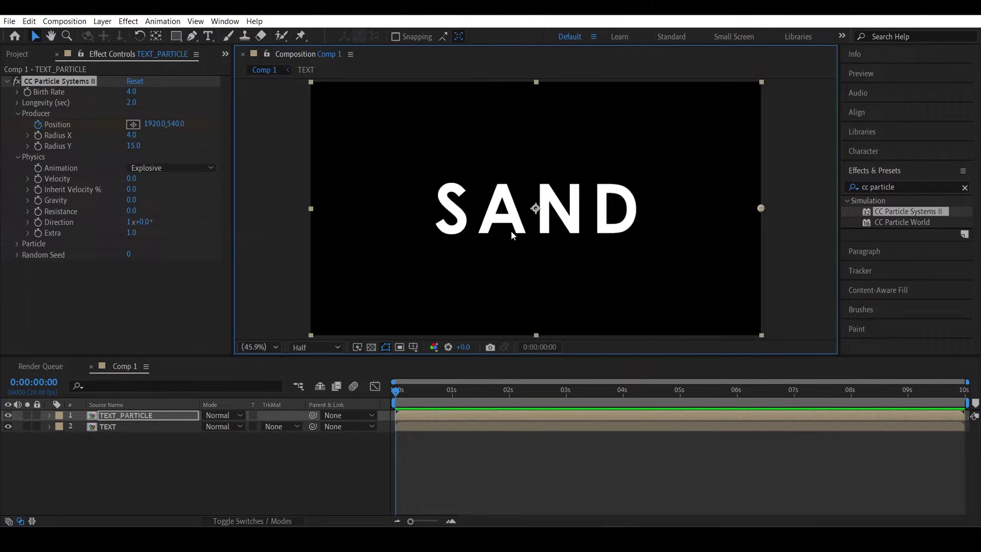
left_click(17, 244)
left_click(130, 306)
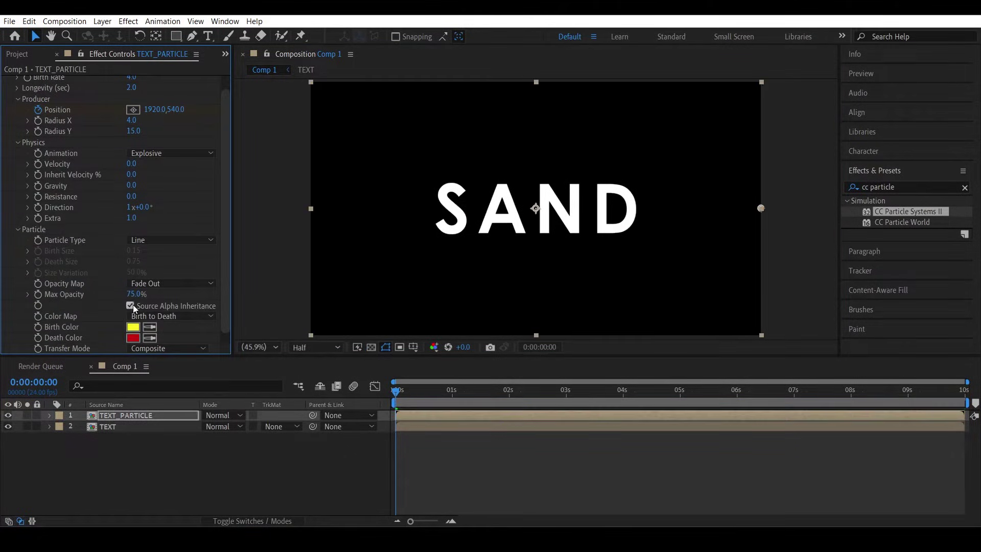
key("space")
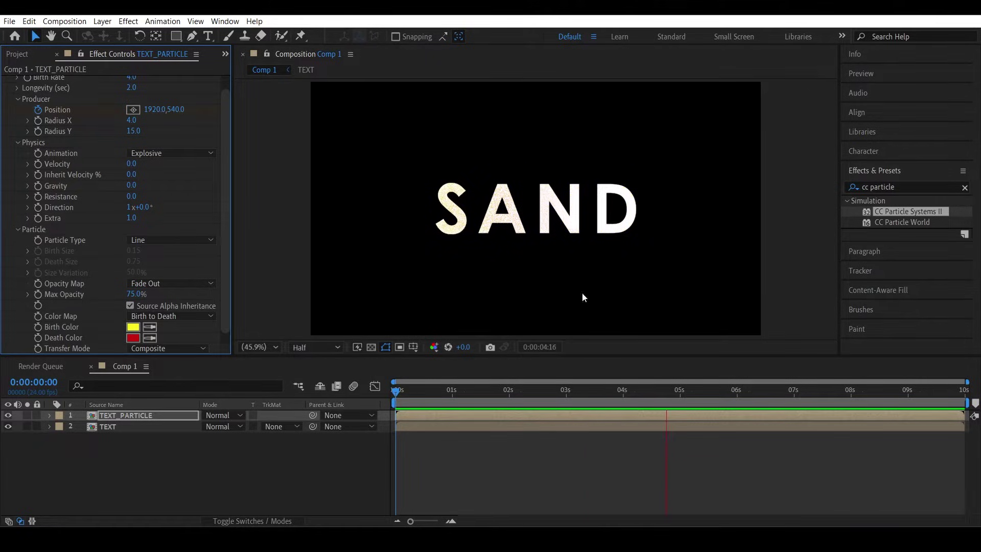
- Switch the particle animation type to Direction with velocity 0.5 and preview
left_click_drag(729, 390, 491, 400)
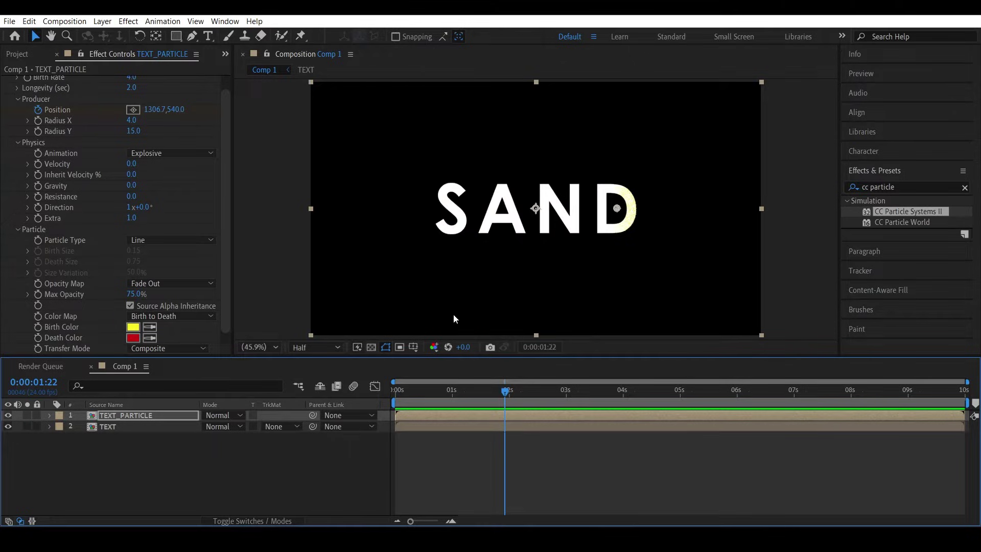
left_click(188, 151)
left_click(163, 240)
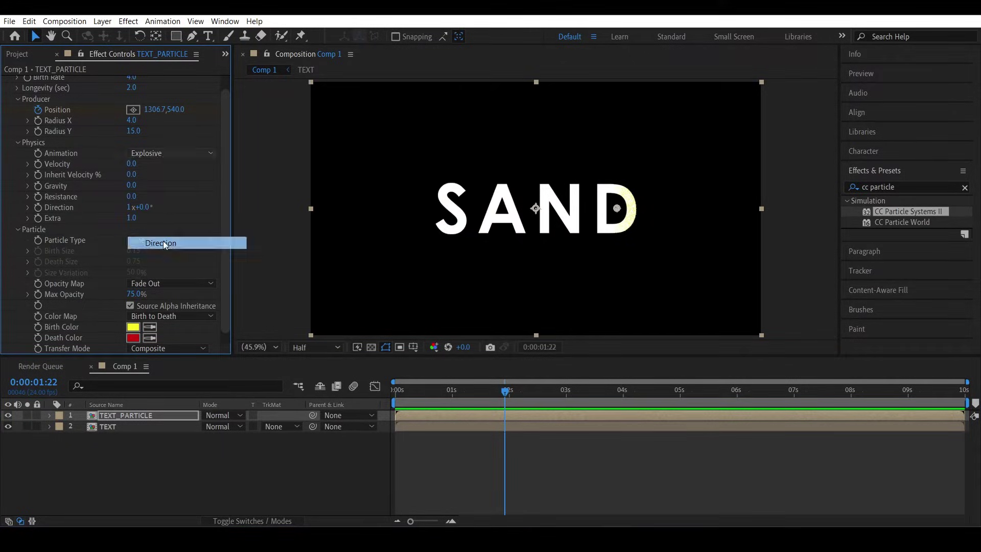
left_click_drag(132, 163, 148, 163)
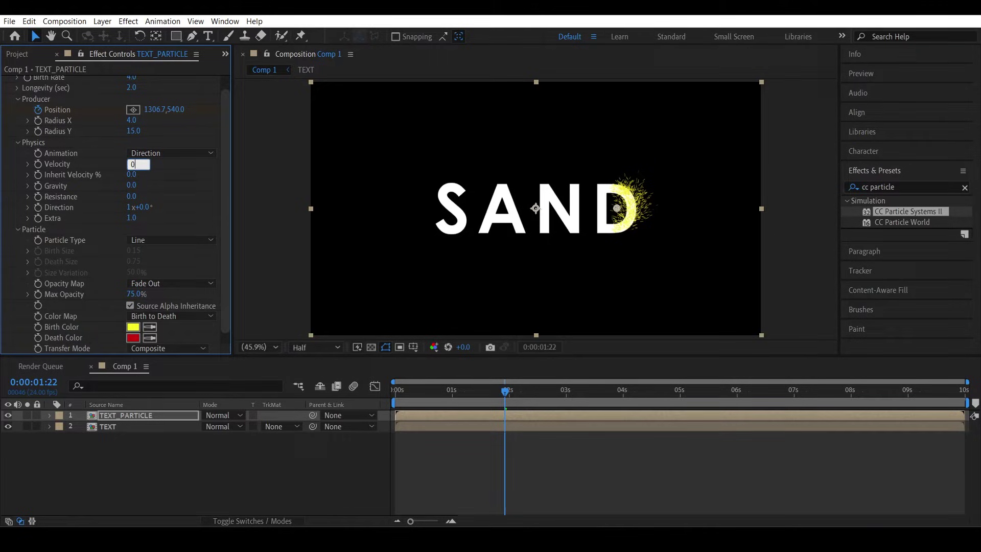
type(".5")
key("Return")
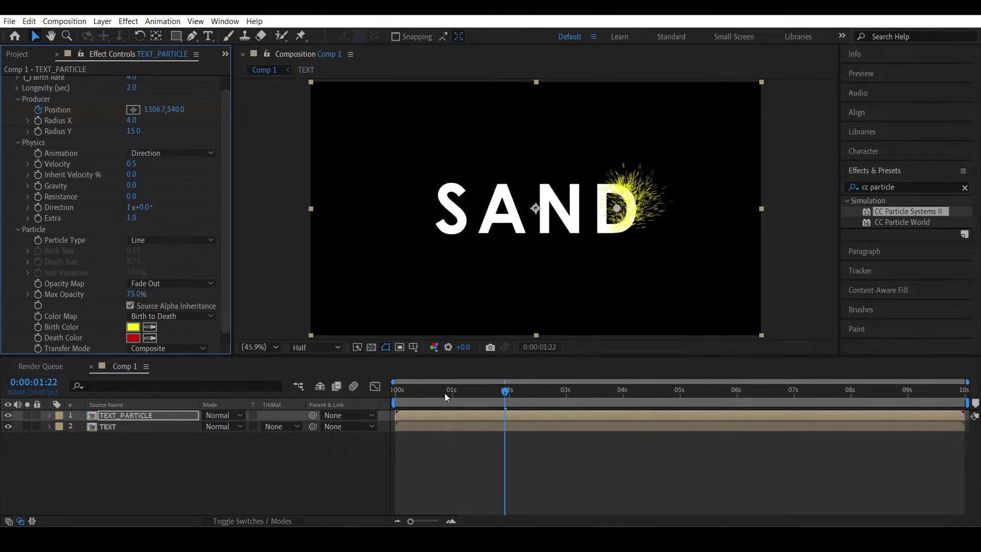
key("KP_0")
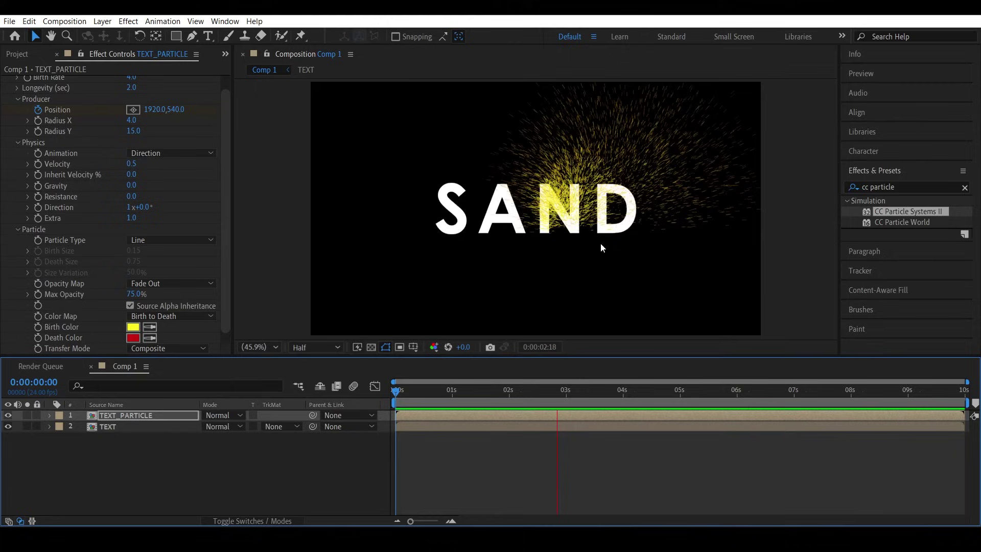
key("space")
- Set particle Direction to 90°, Extra to 0 and Gravity to -0.2, then preview
left_click_drag(144, 208, 156, 210)
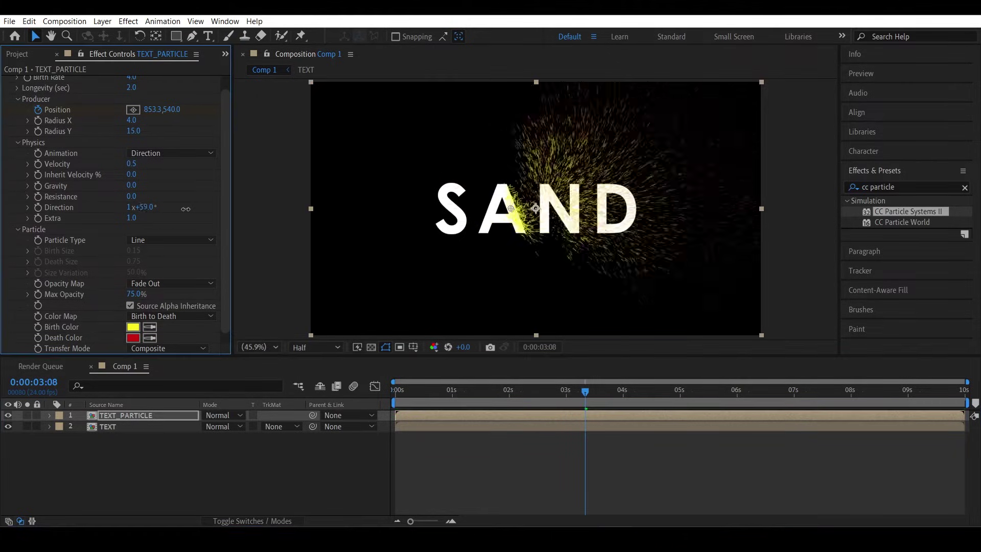
type("90")
key("Return")
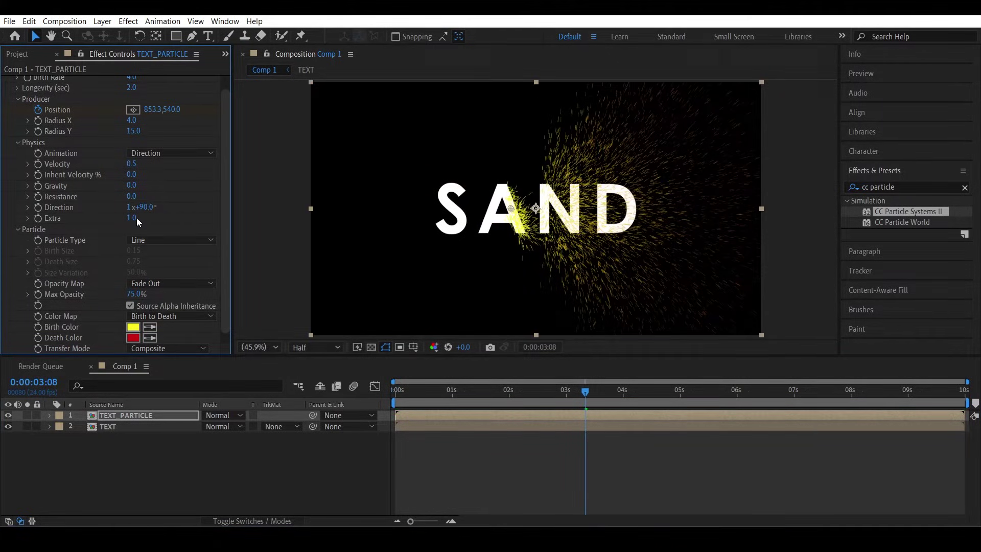
left_click_drag(133, 218, 120, 219)
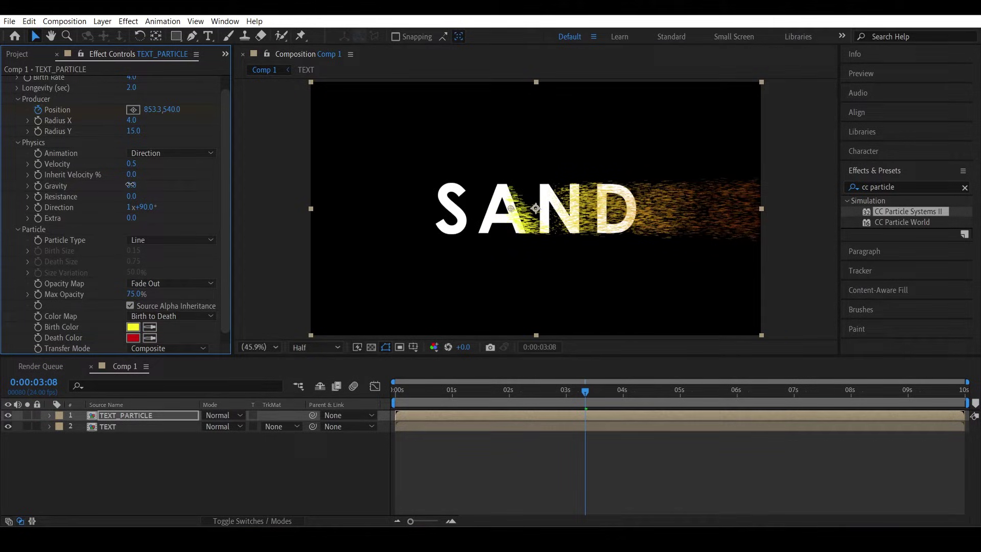
left_click_drag(131, 185, 120, 185)
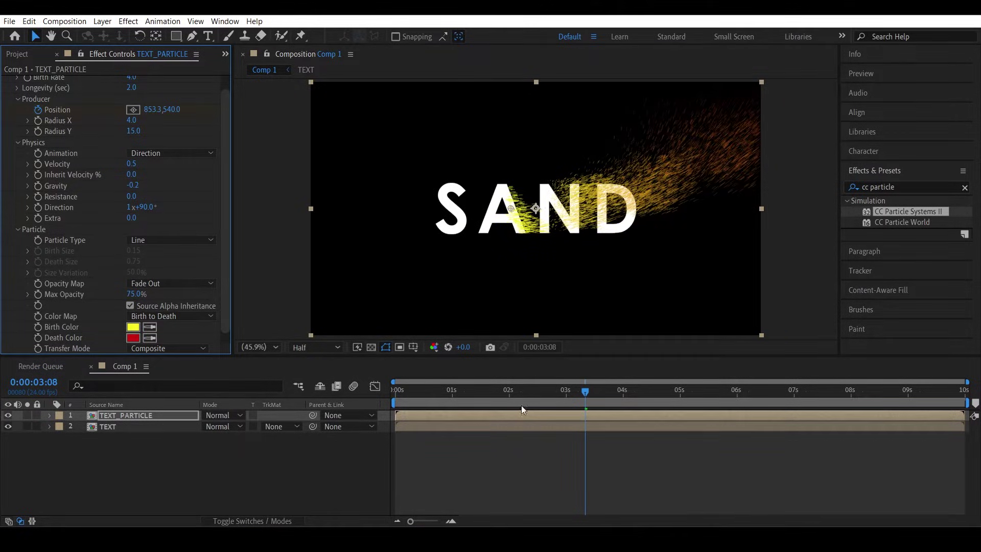
left_click(680, 481)
key("space")
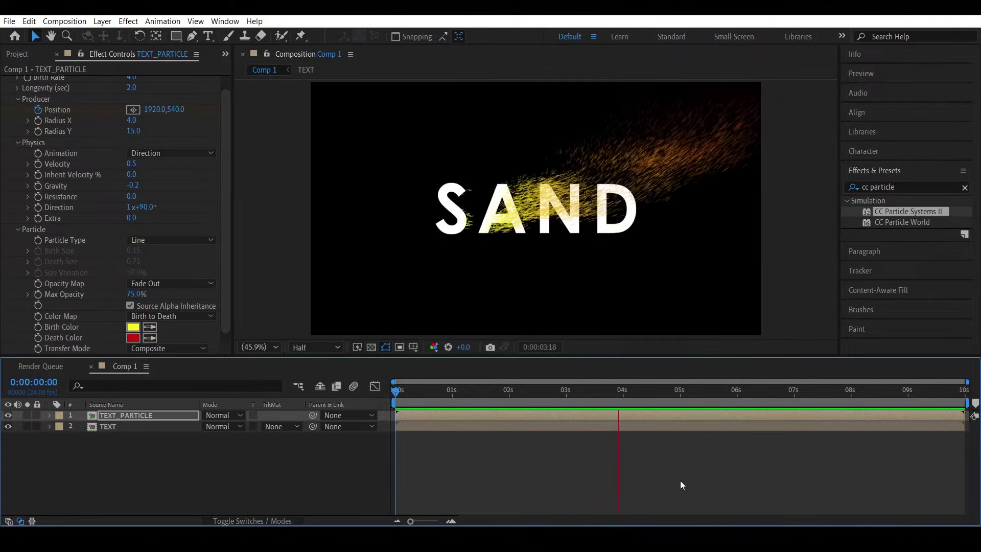
key("space")
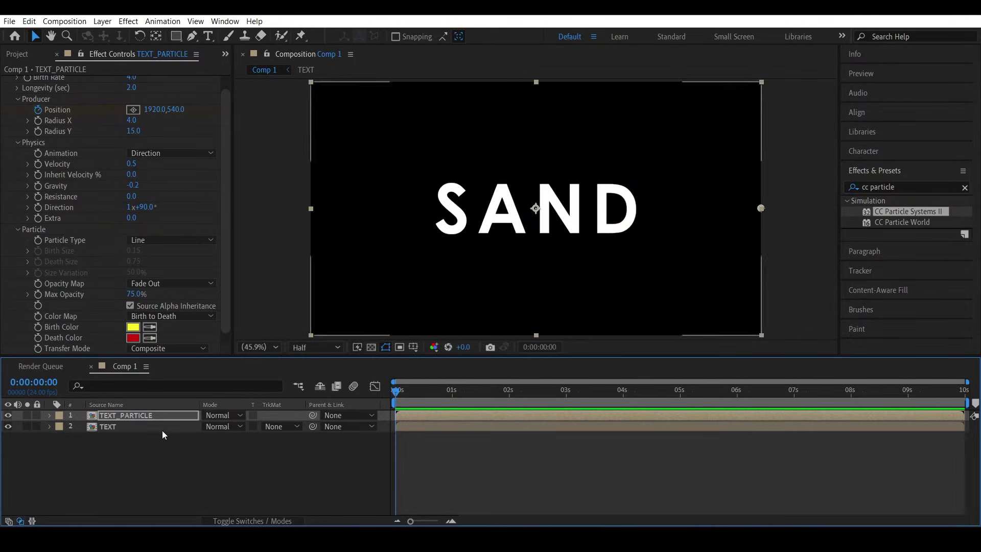
- Add a new white solid layer
right_click(162, 444)
left_click(201, 321)
left_click(347, 316)
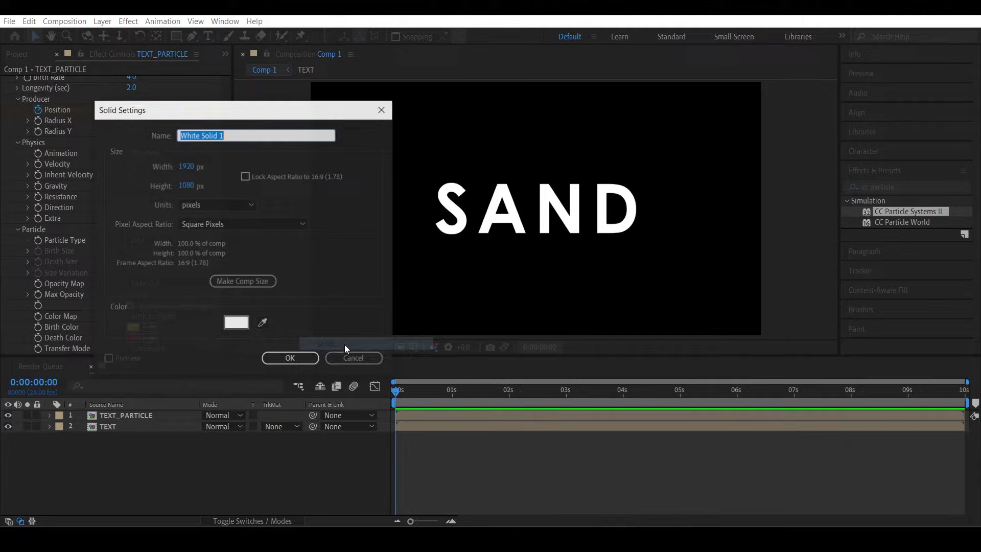
left_click(290, 358)
- Place the white solid below TEXT_PARTICLE with a -90° Linear Wipe at 0%
left_click_drag(123, 415, 120, 426)
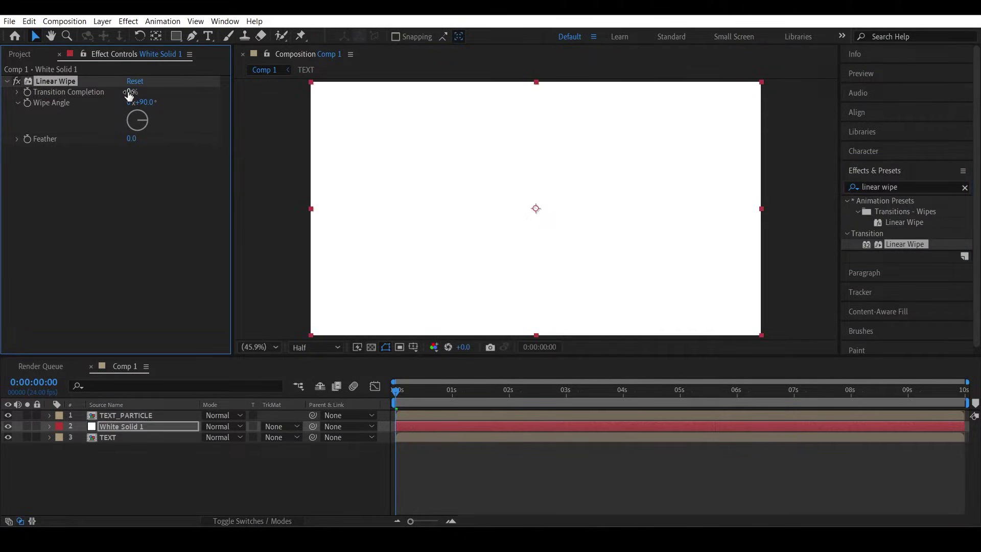
left_click_drag(134, 92, 141, 104)
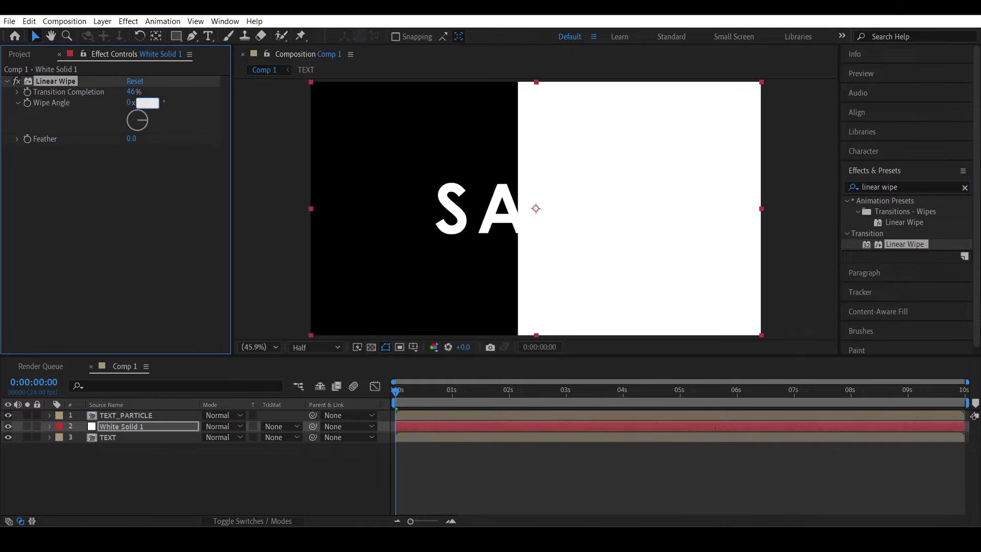
type("-90.0°")
left_click_drag(143, 103, 143, 109)
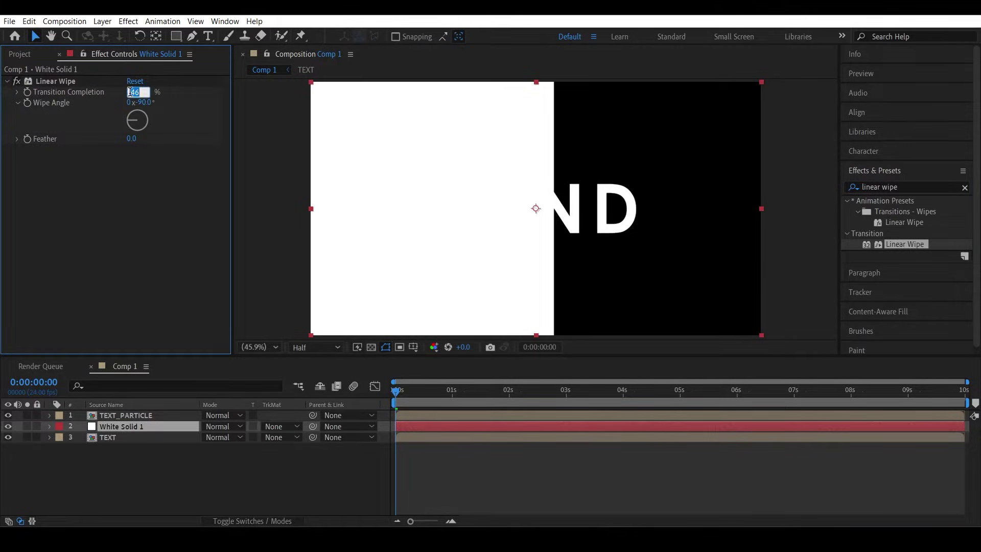
type("0")
key("Return")
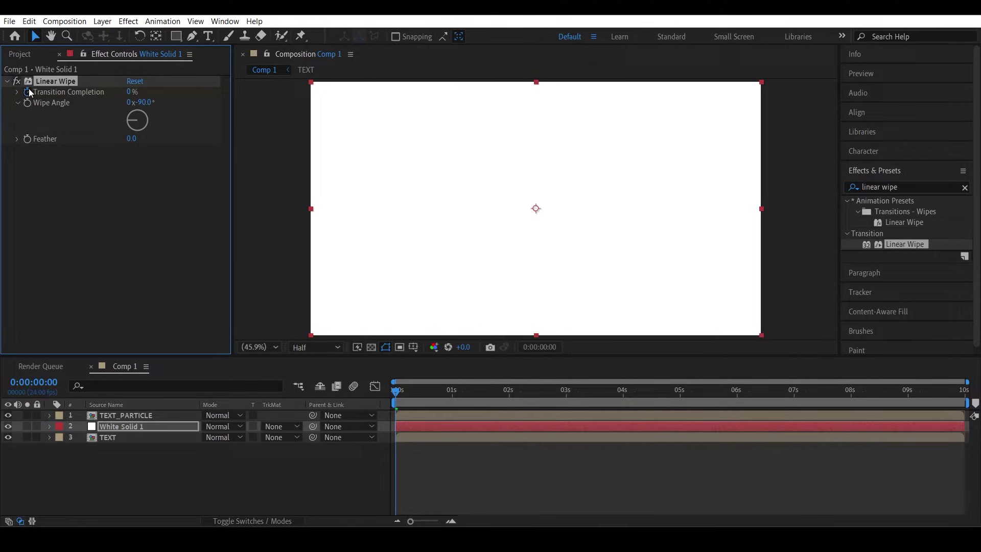
- Keyframe the wipe Transition Completion to 100% at six seconds and preview
left_click(165, 415)
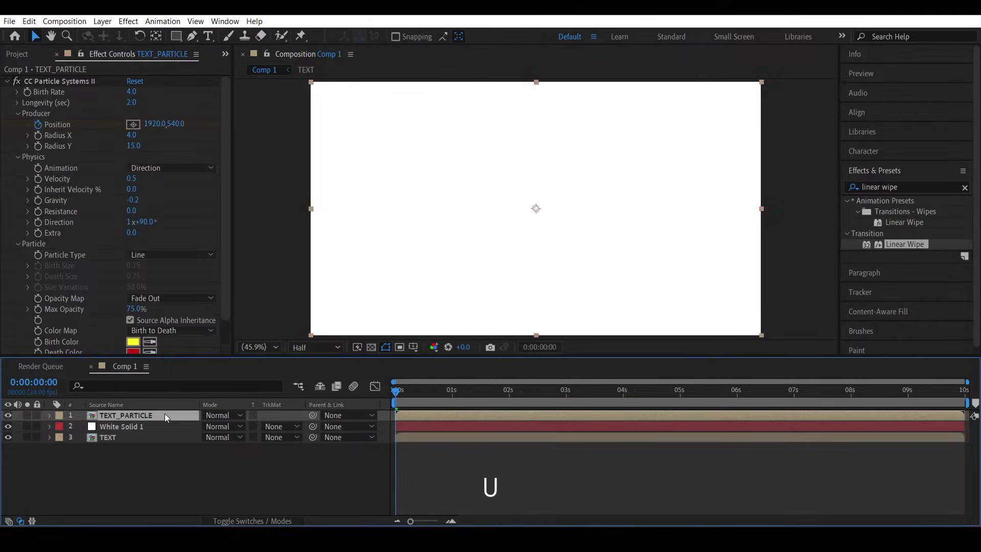
key("u")
left_click(177, 447)
key("u")
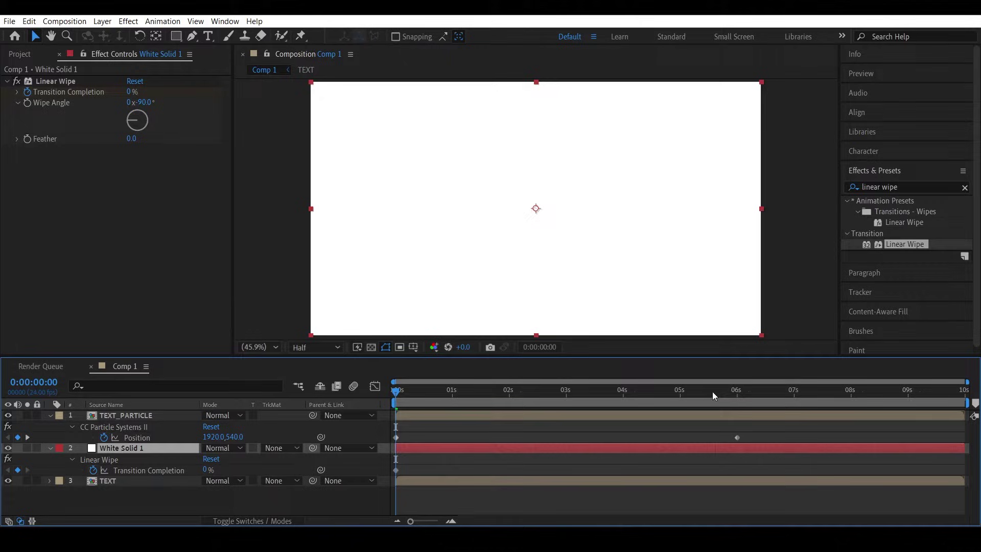
left_click(738, 390)
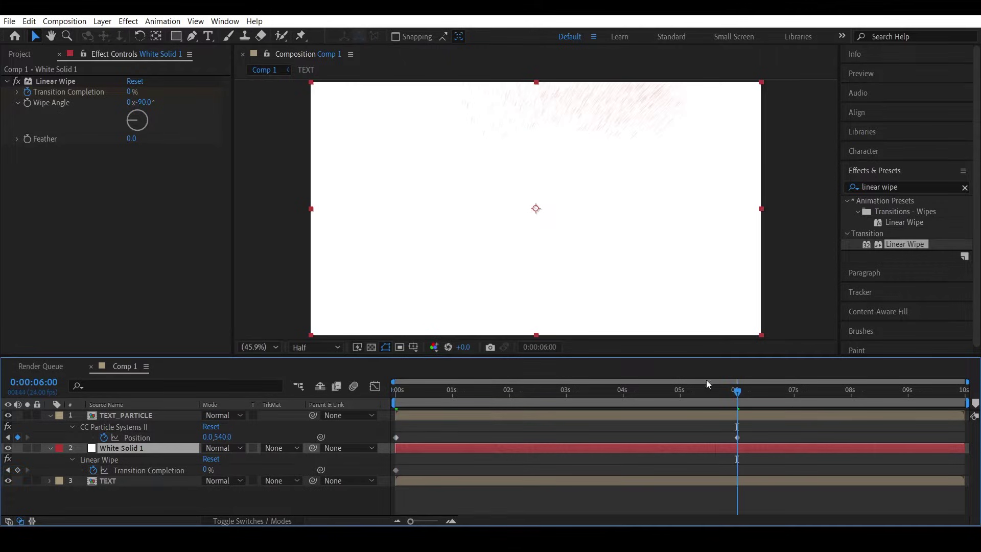
left_click(132, 92)
type("100")
key("Return")
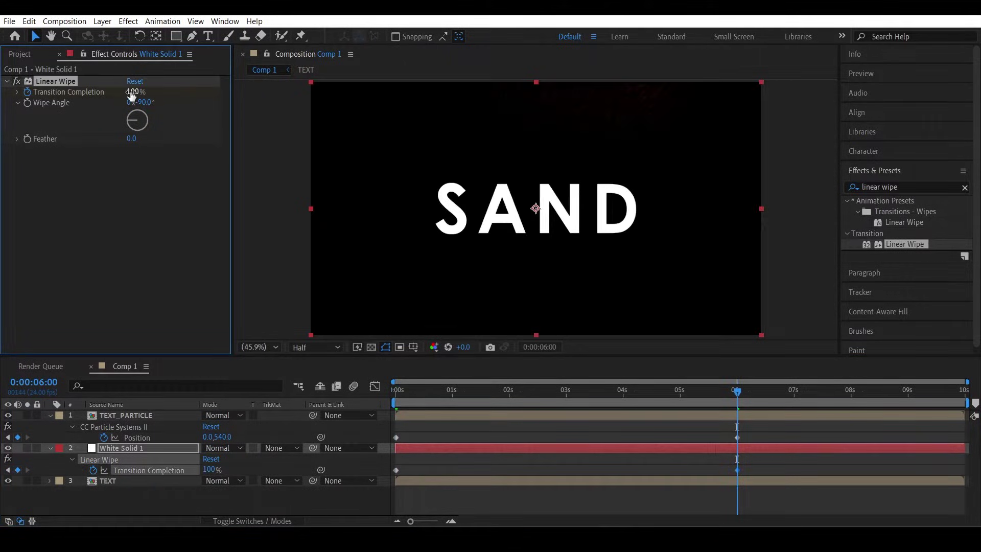
key("Home")
key("space")
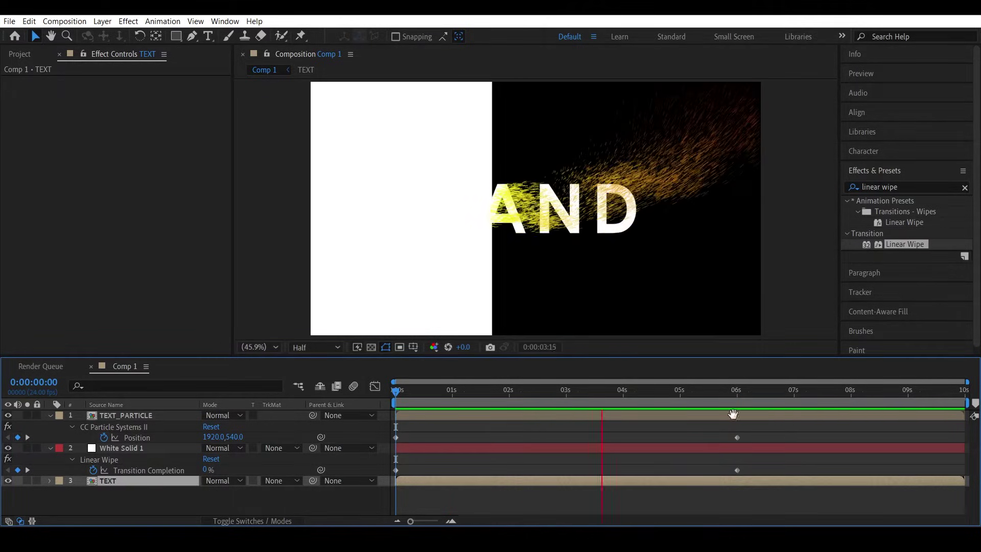
key("space")
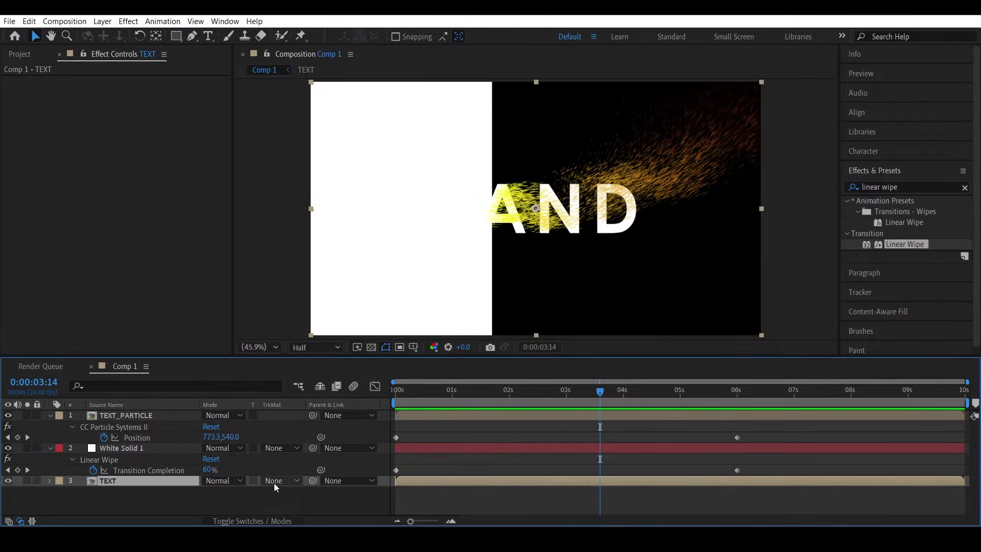
- Make White Solid 1 the TEXT layer's luma matte and feather the wipe to 50
left_click(273, 481)
left_click(324, 455)
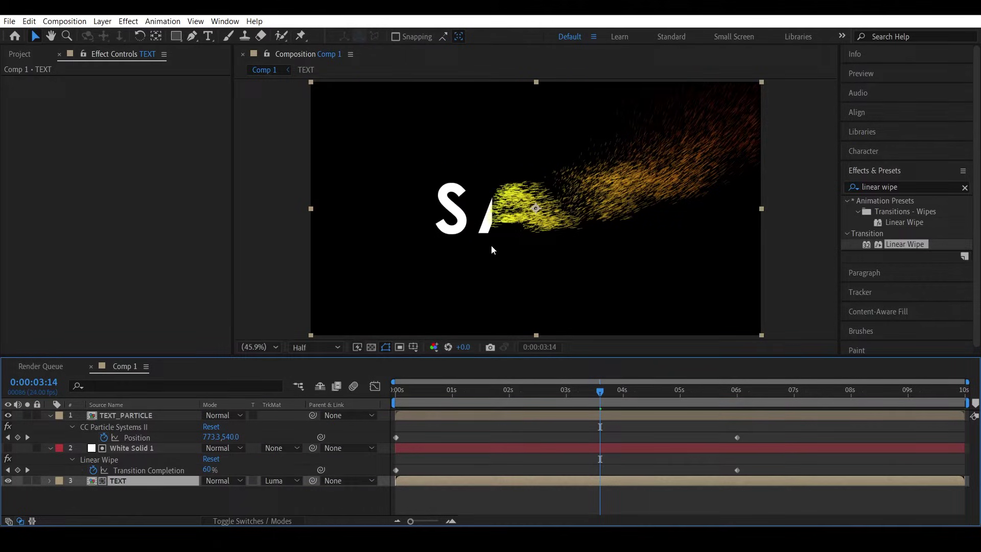
left_click(132, 447)
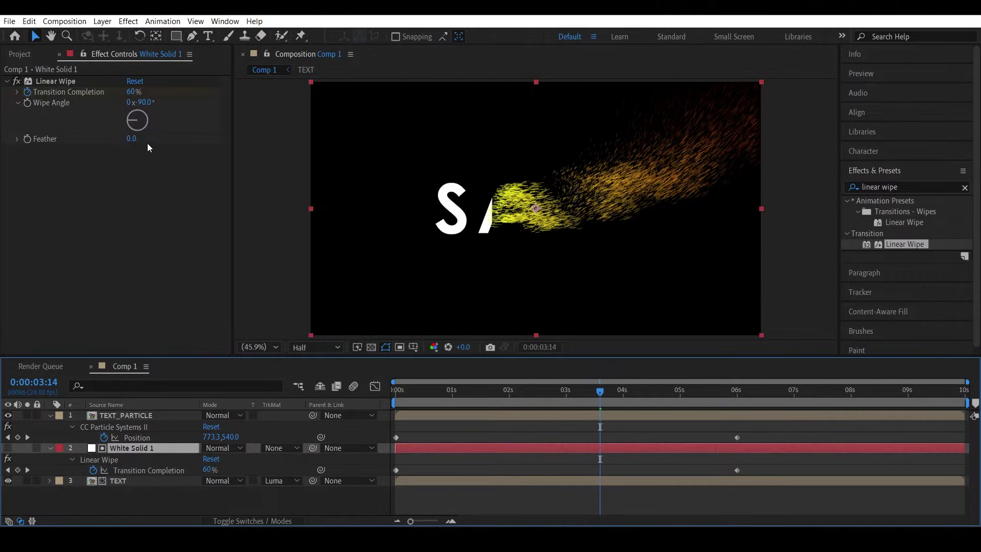
left_click_drag(131, 139, 143, 139)
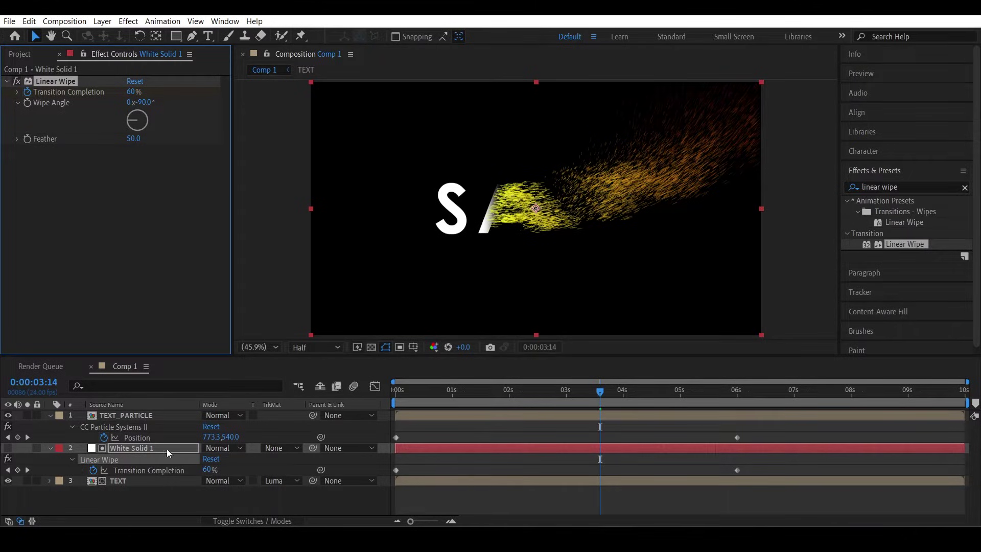
left_click(126, 415)
scroll(154, 268, "down", 3)
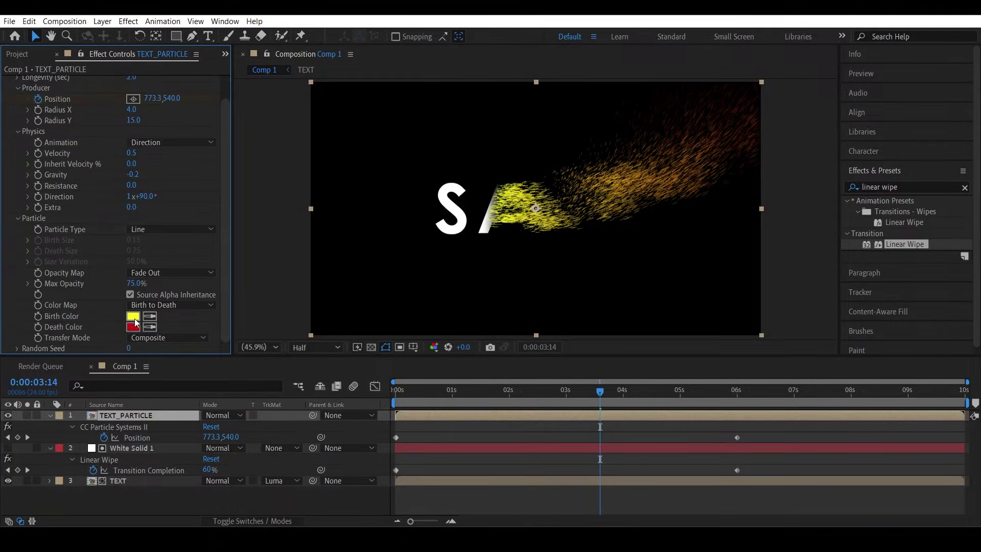
- Set the particle Birth Color to white and the Death Color to black
left_click(134, 317)
left_click(4, 163)
left_click(250, 163)
left_click(133, 327)
left_click(108, 306)
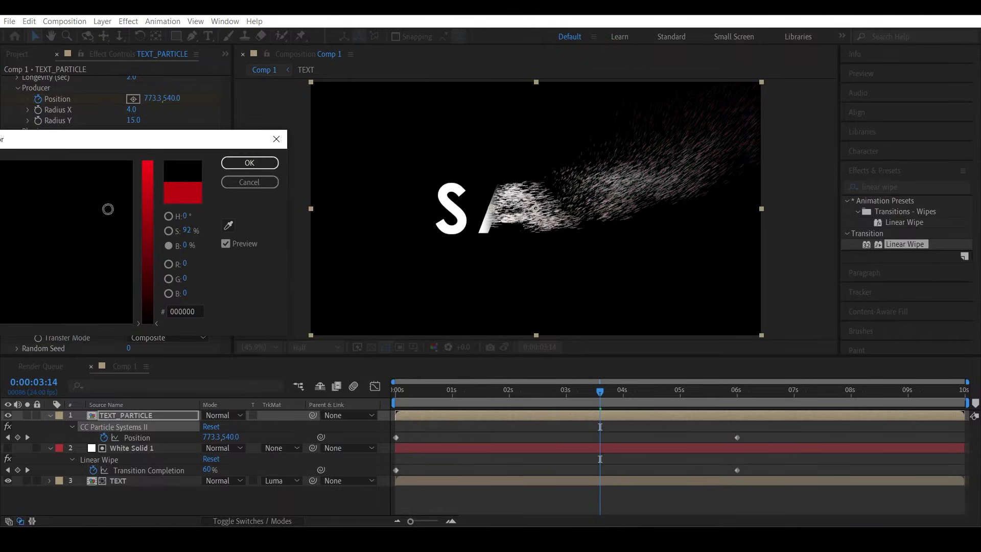
left_click(250, 162)
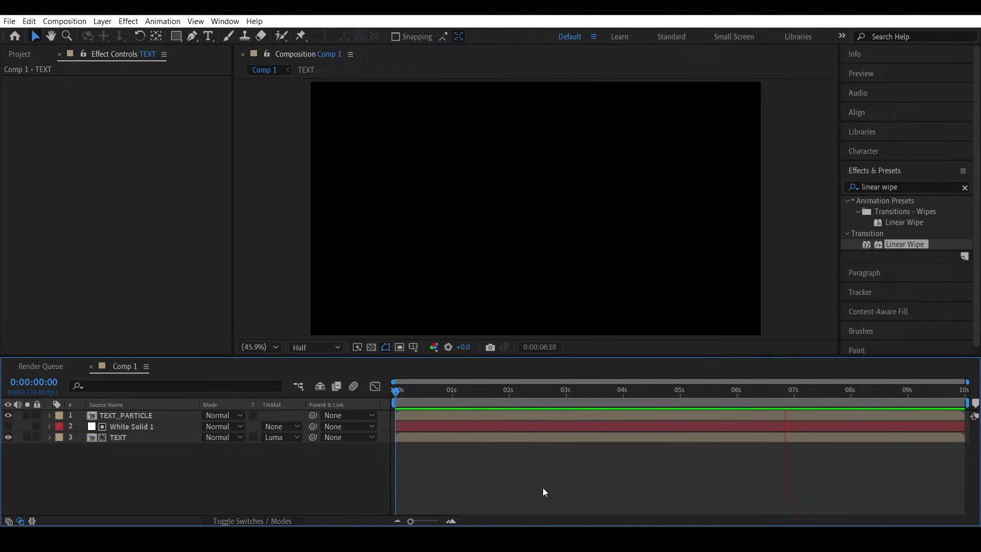
left_click(603, 319)
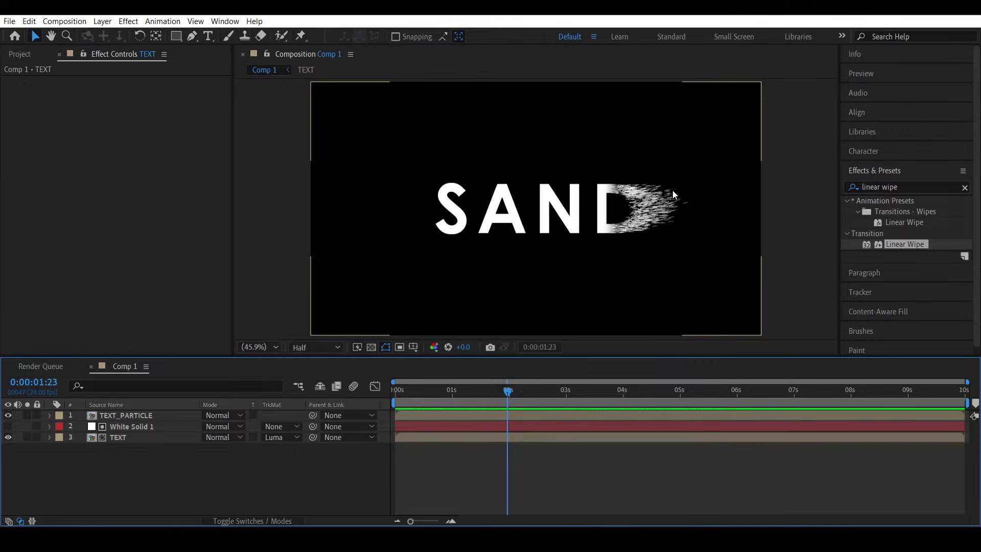
left_click(145, 426)
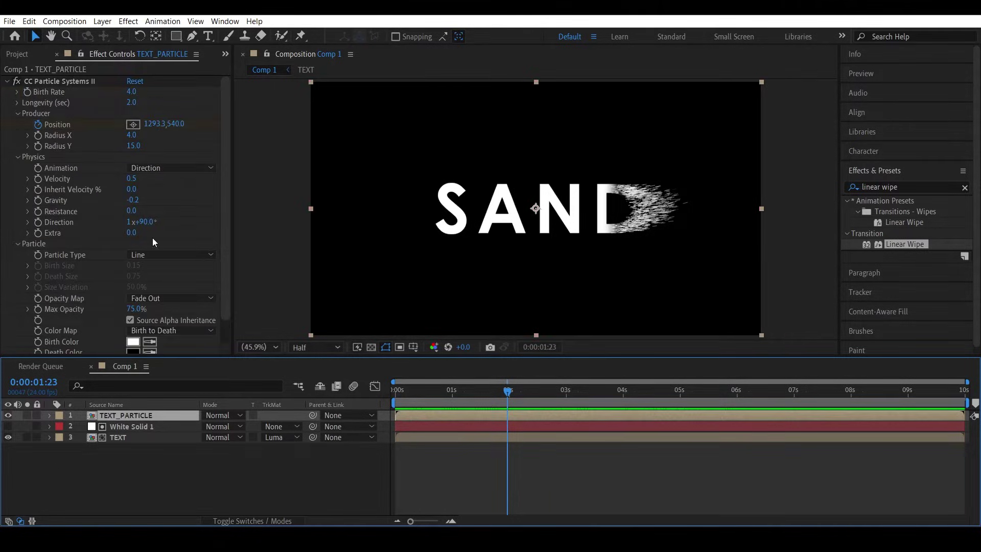
scroll(228, 214, "down", 1)
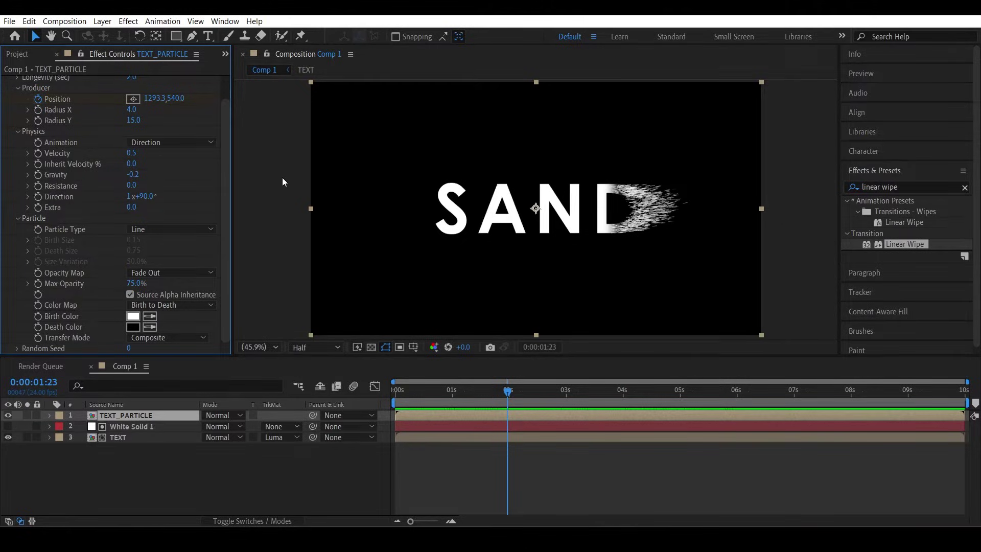
double_click(164, 415)
- Add a solid with Fractal Noise and raise the noise contrast
right_click(147, 307)
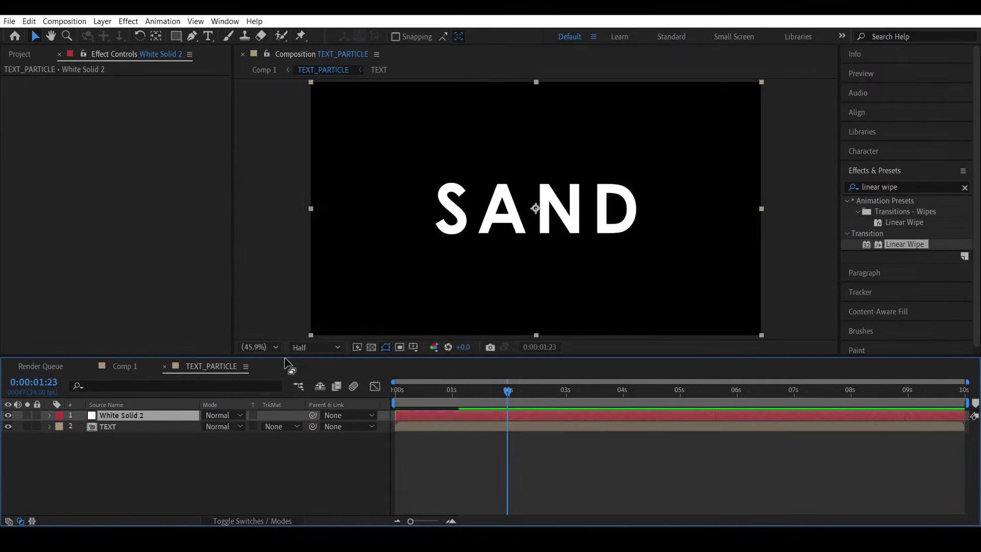
left_click_drag(642, 247, 154, 418)
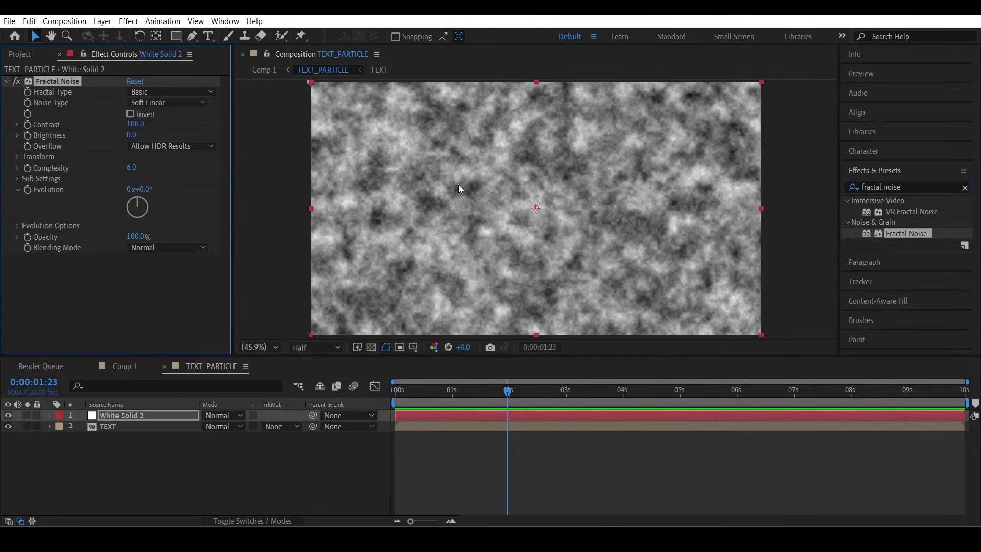
left_click(134, 124)
type("200")
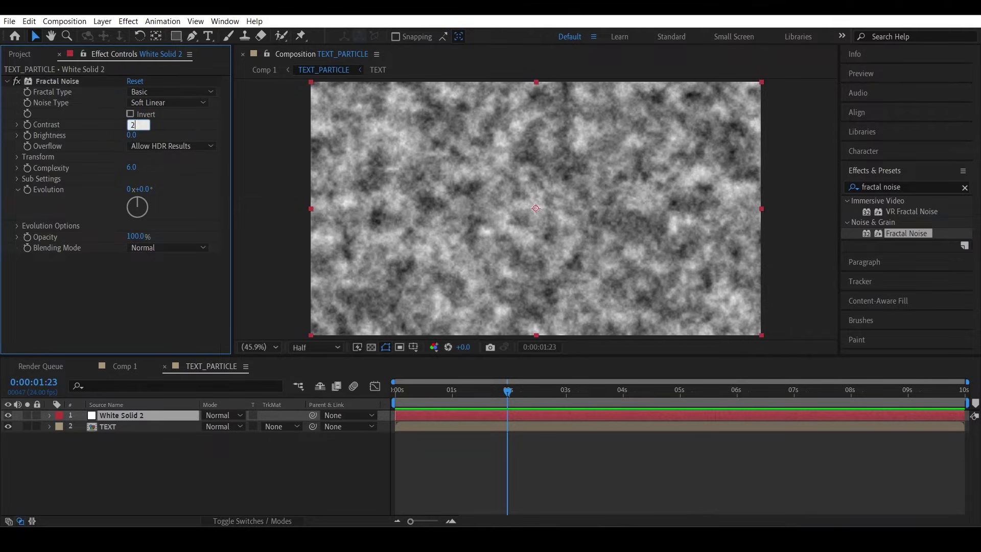
key("Return")
- Use the noise solid as TEXT's luma matte, set brightness -16, and preview Comp 1
left_click(282, 426)
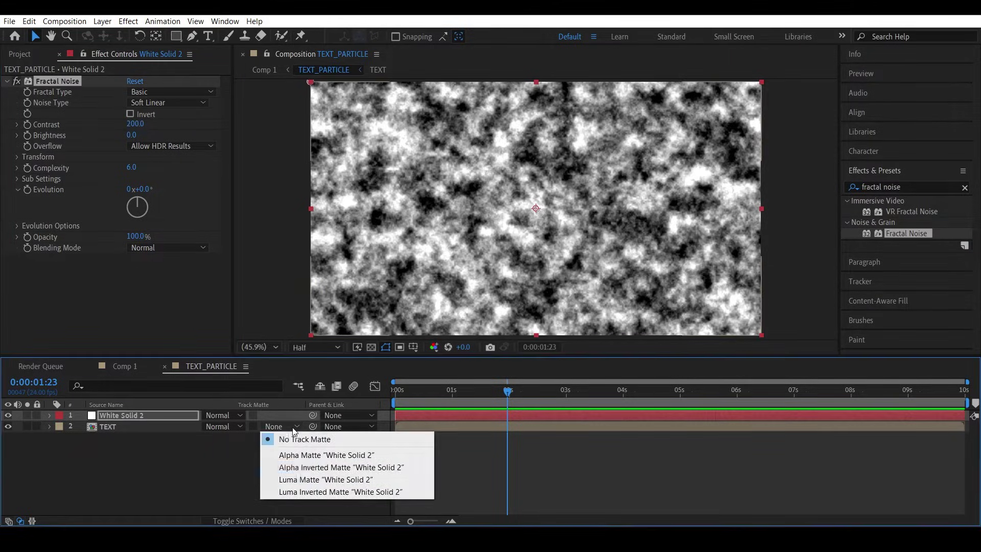
left_click(298, 477)
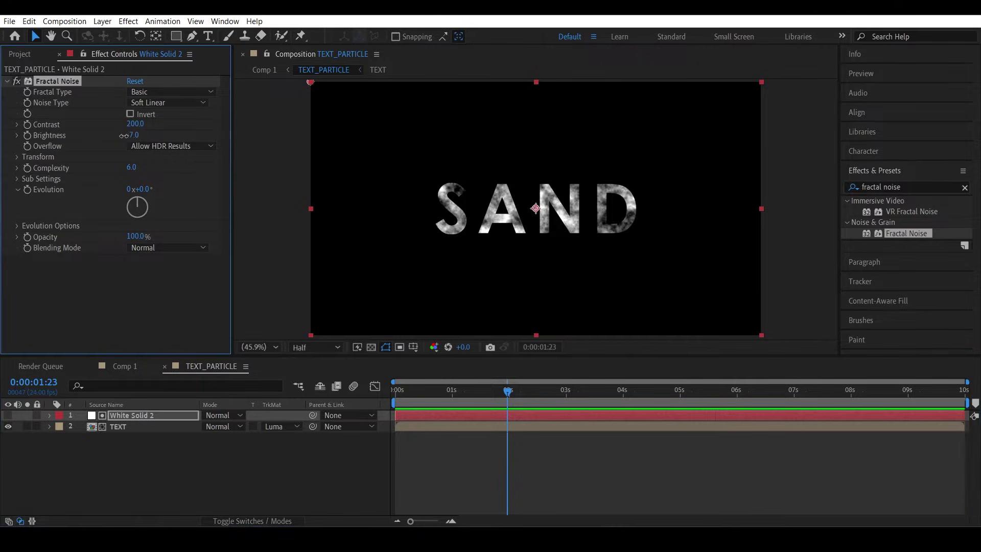
mouse_move(133, 135)
left_mouse_down()
mouse_move(124, 139)
mouse_move(139, 127)
left_mouse_up()
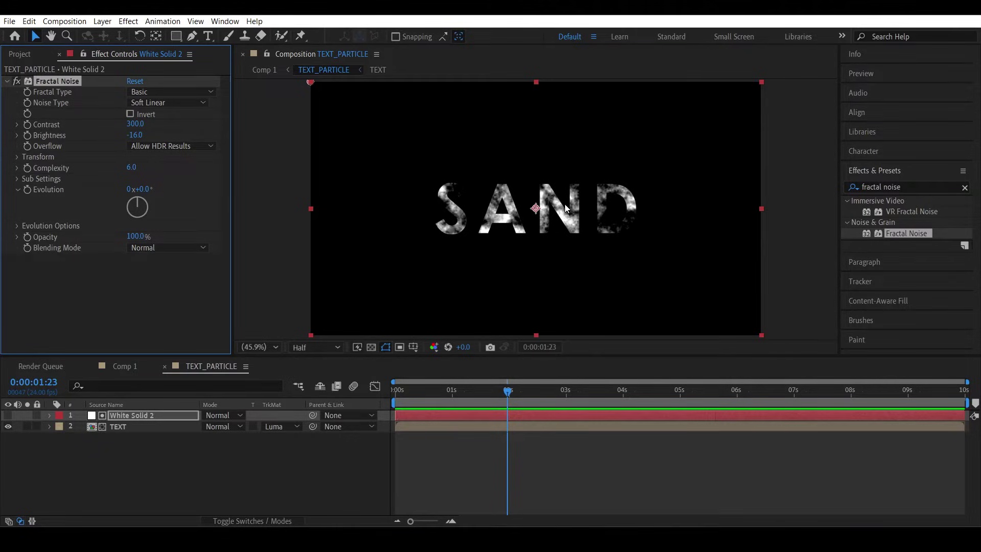
left_click(154, 398)
left_click(123, 366)
key("space")
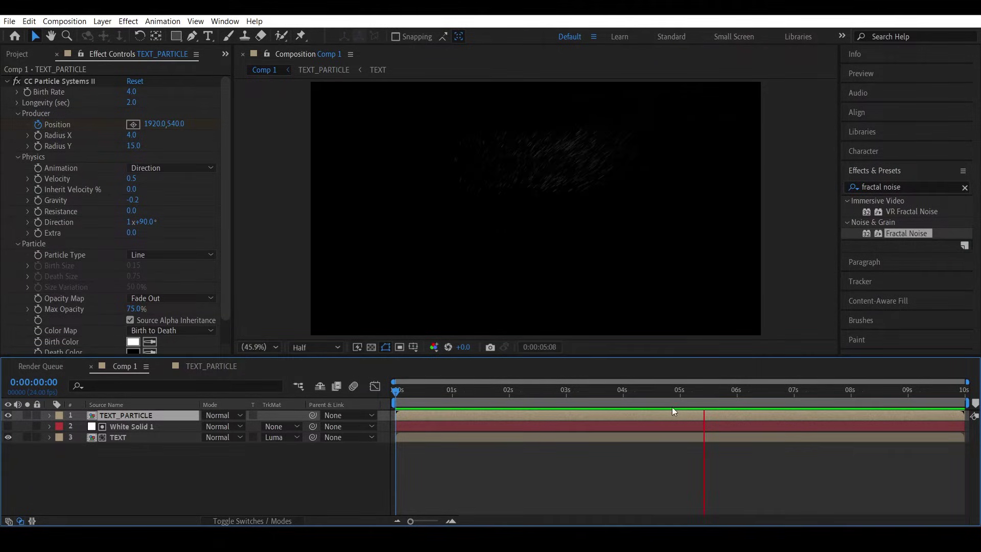
left_click(525, 392)
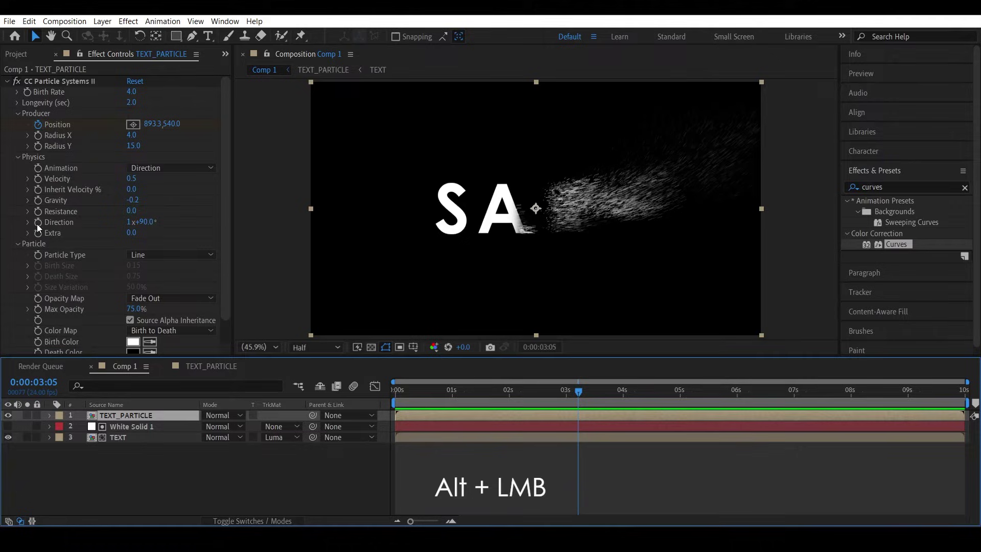
- Add a wiggle(10,20) expression to the particle Direction
left_click(37, 222, "alt")
type("wig")
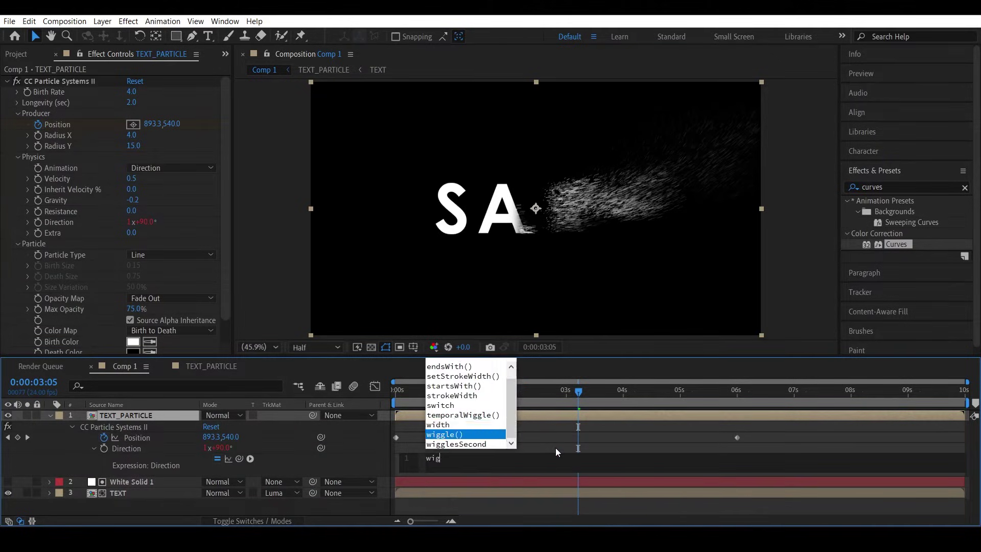
key("Return")
key("Escape")
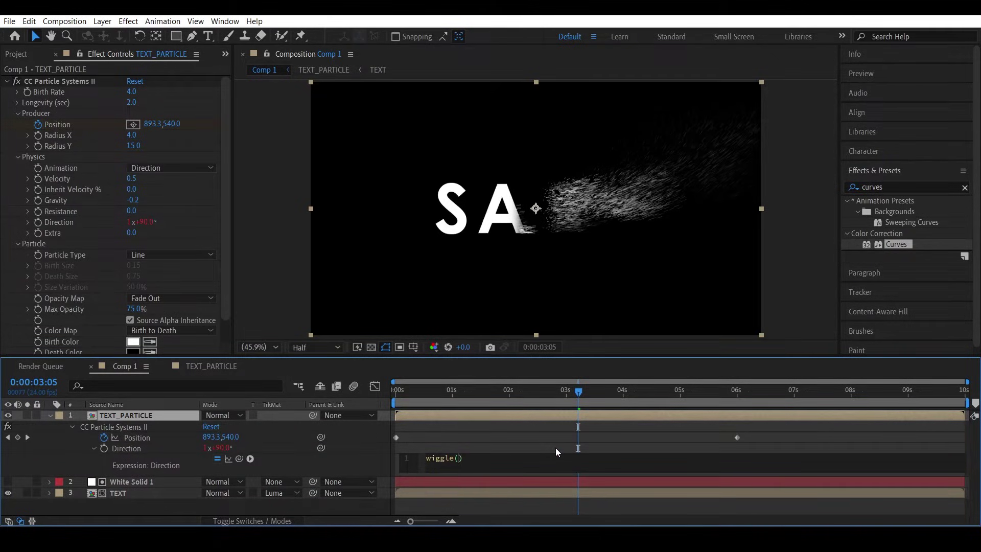
type("10,")
type("20);")
left_click(461, 437)
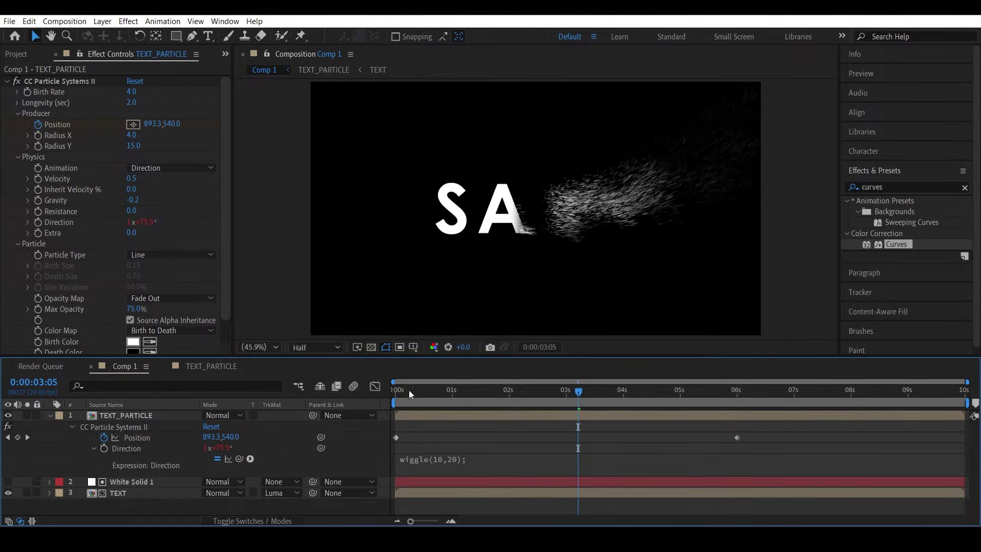
- Lower the base Direction angle to about 59° at the first frame
key("Home")
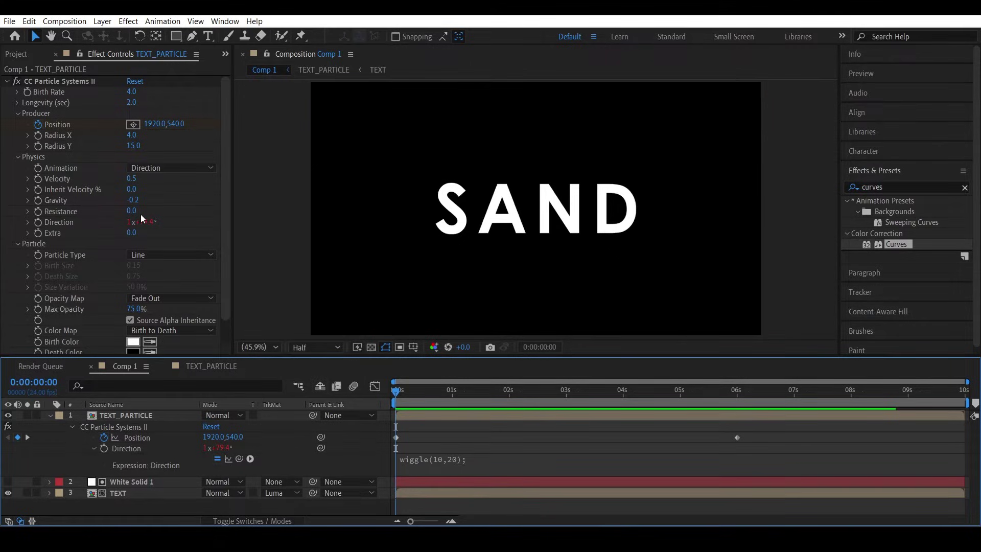
left_click(146, 222)
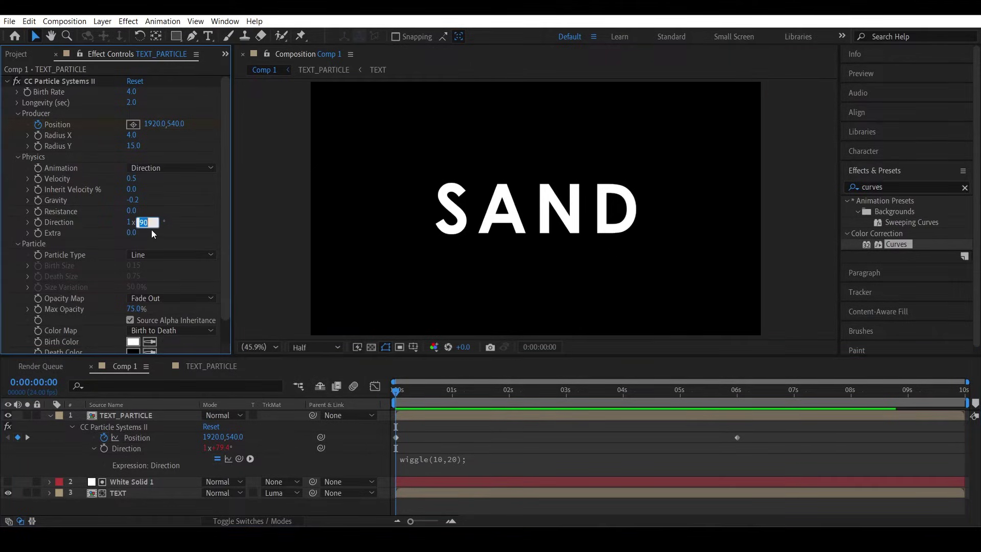
type("90")
left_click(272, 221)
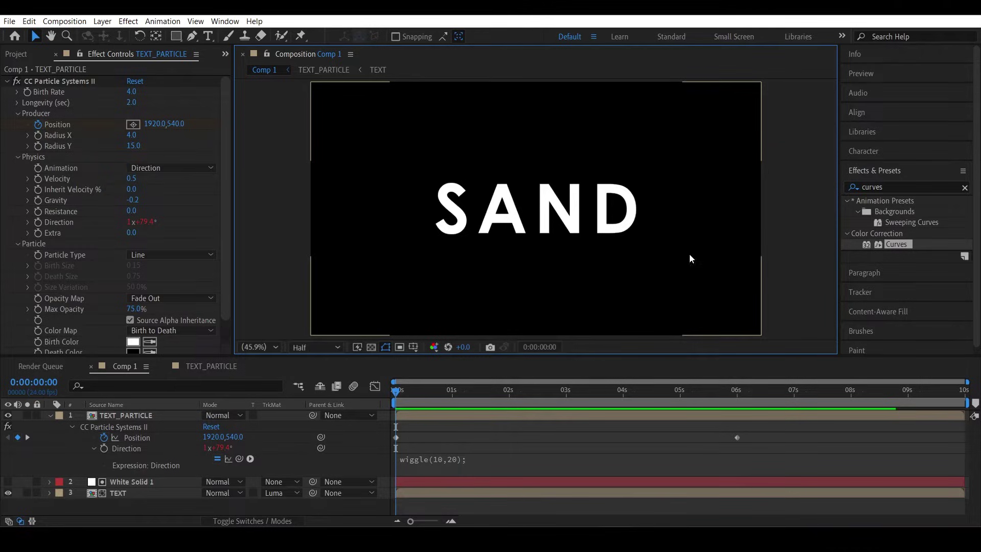
left_click(145, 221)
type("70")
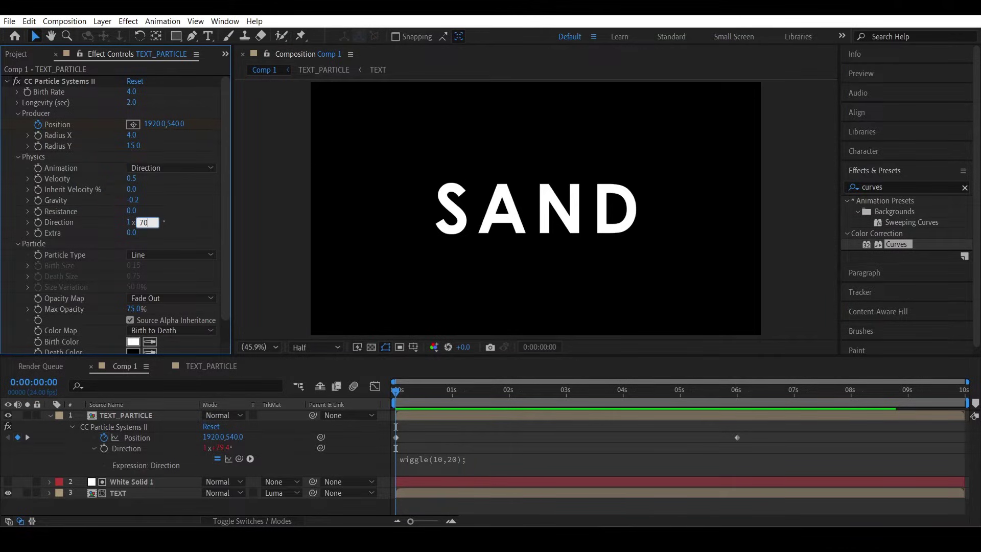
left_click(430, 418)
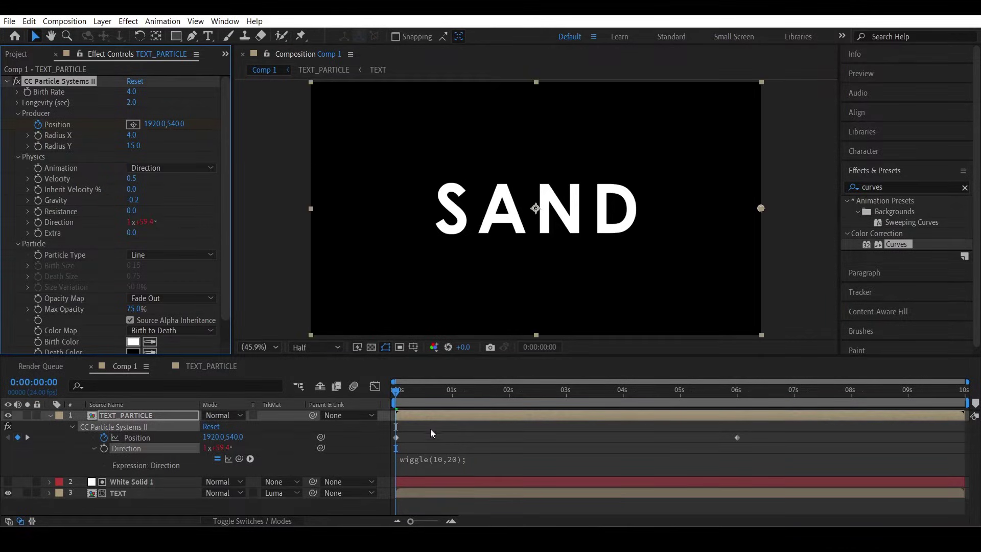
key("space")
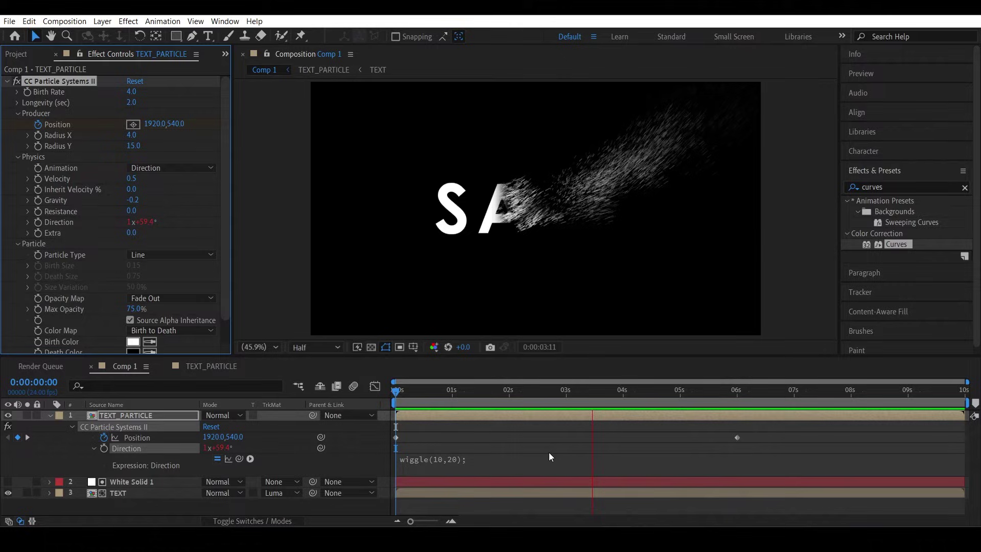
key("u")
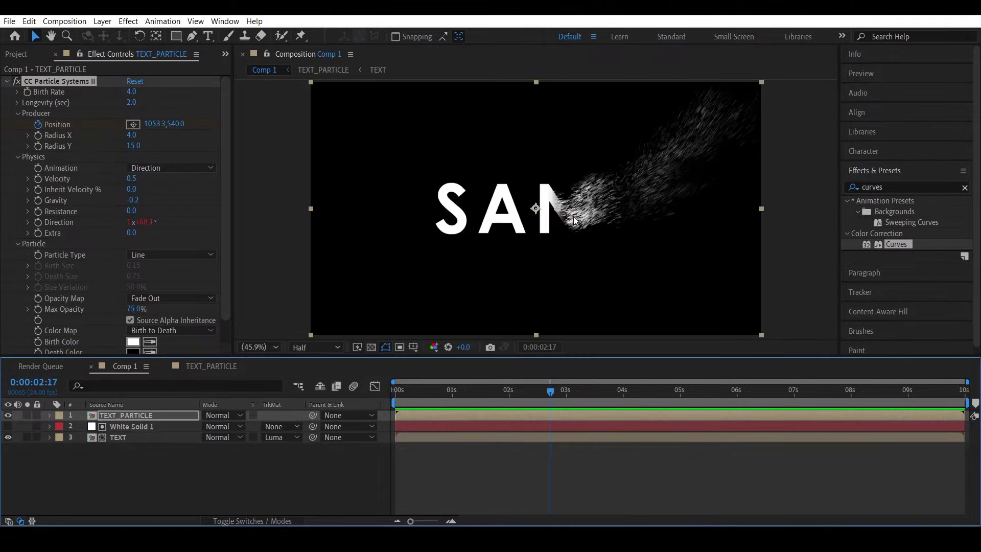
- Duplicate TEXT_PARTICLE and set the copy's Velocity to 0.1 and Gravity to -0.1
left_click(151, 416)
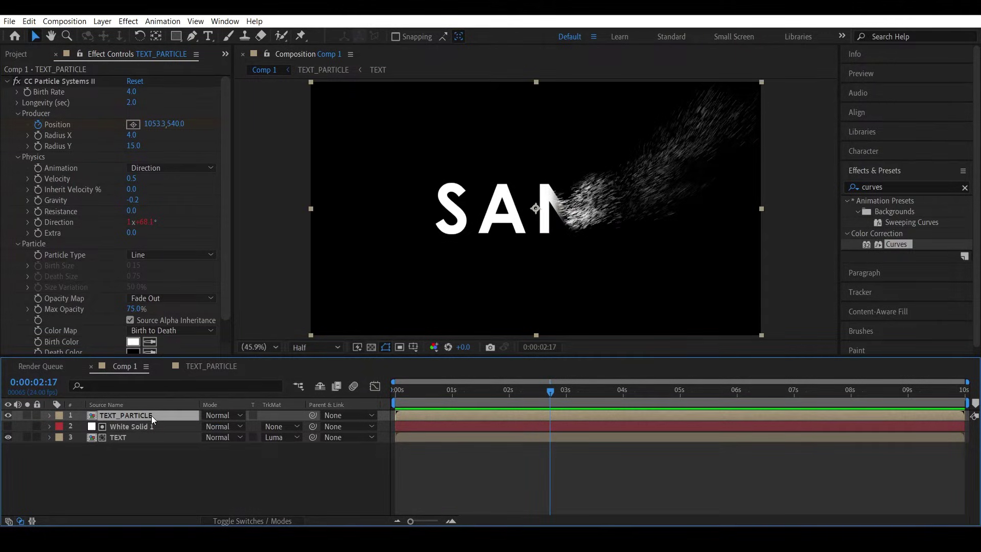
key("ctrl+d")
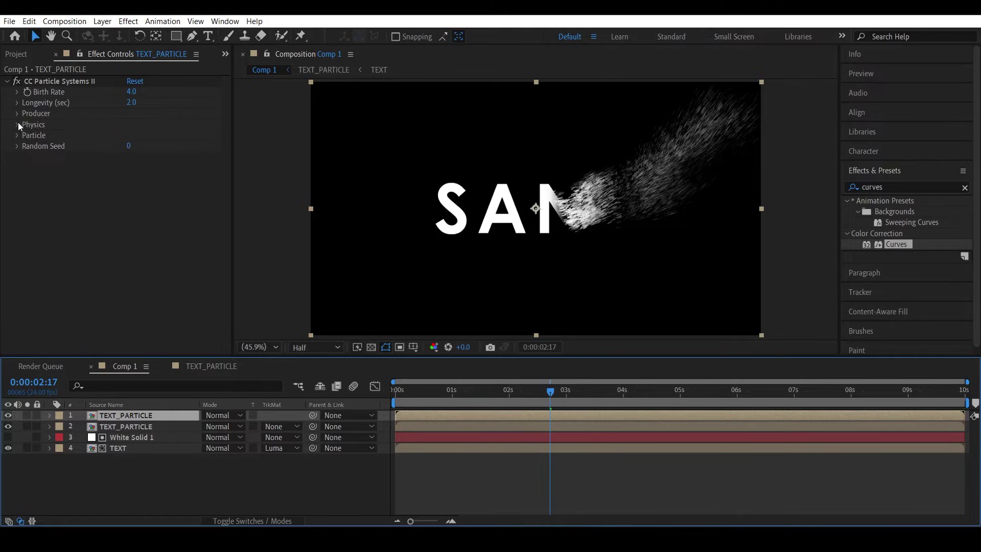
left_click(19, 125)
left_click(132, 146)
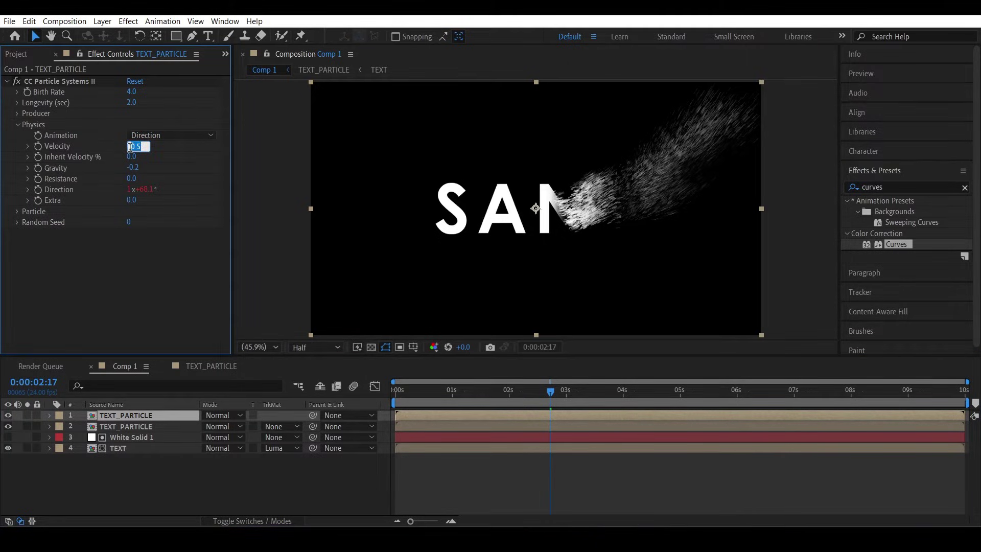
type("0.1")
key("Return")
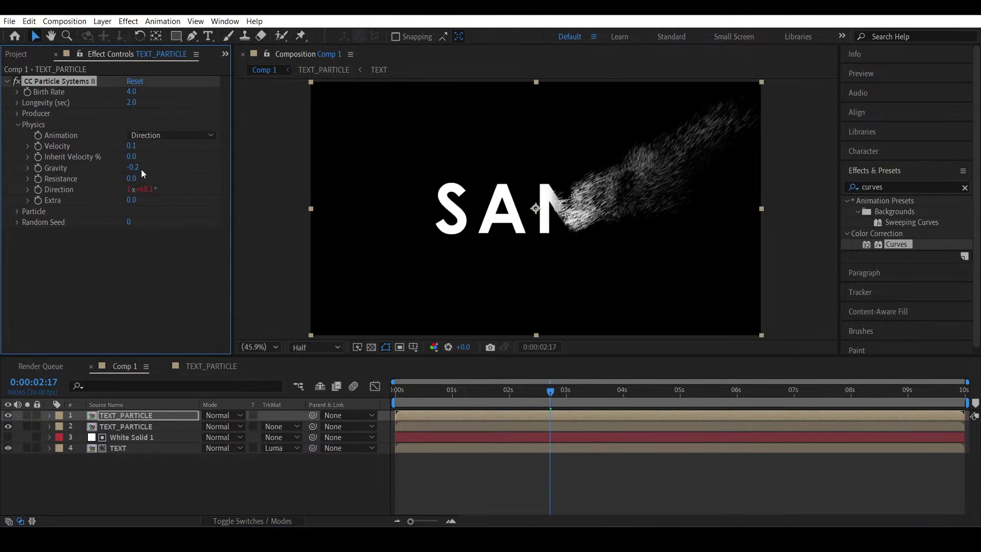
left_click(134, 168)
type("-0.05")
key("Return")
- Preview the new particle layer soloed, then alongside all layers
key("space")
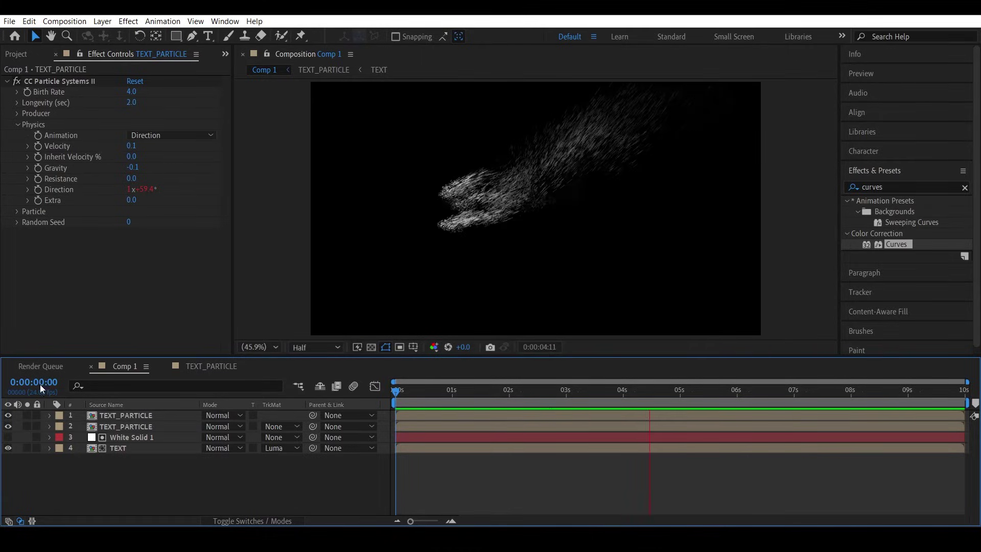
left_click(27, 415)
key("space")
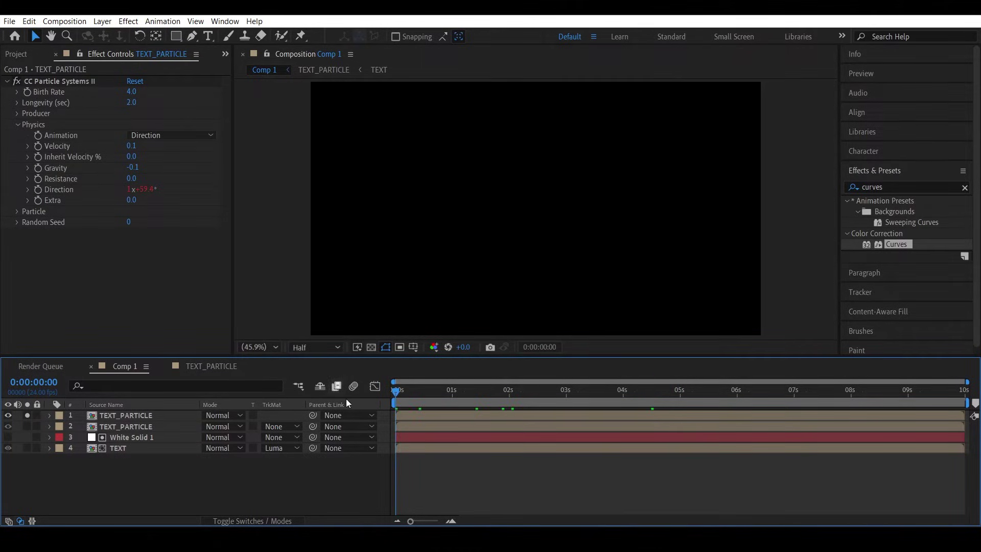
key("space")
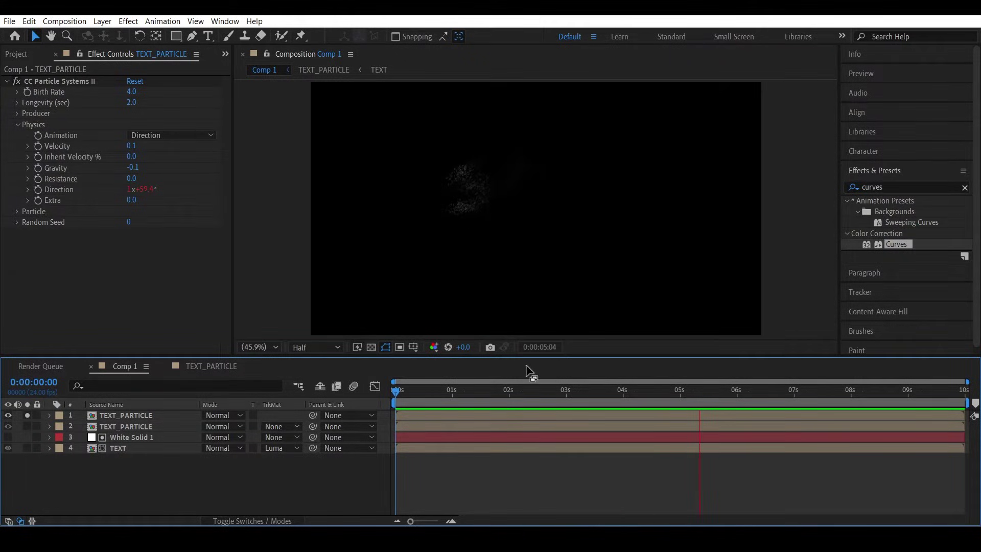
left_click(27, 414)
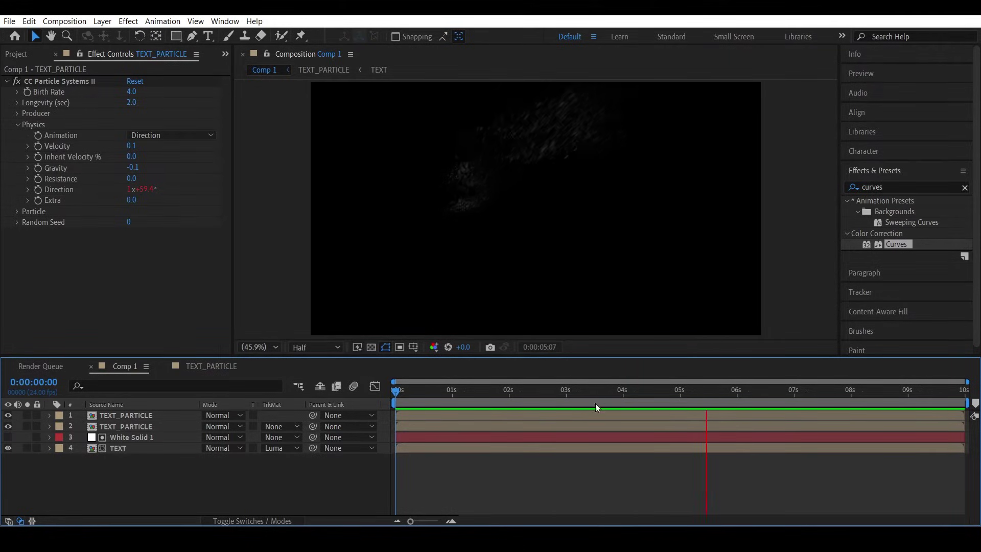
left_click(537, 426)
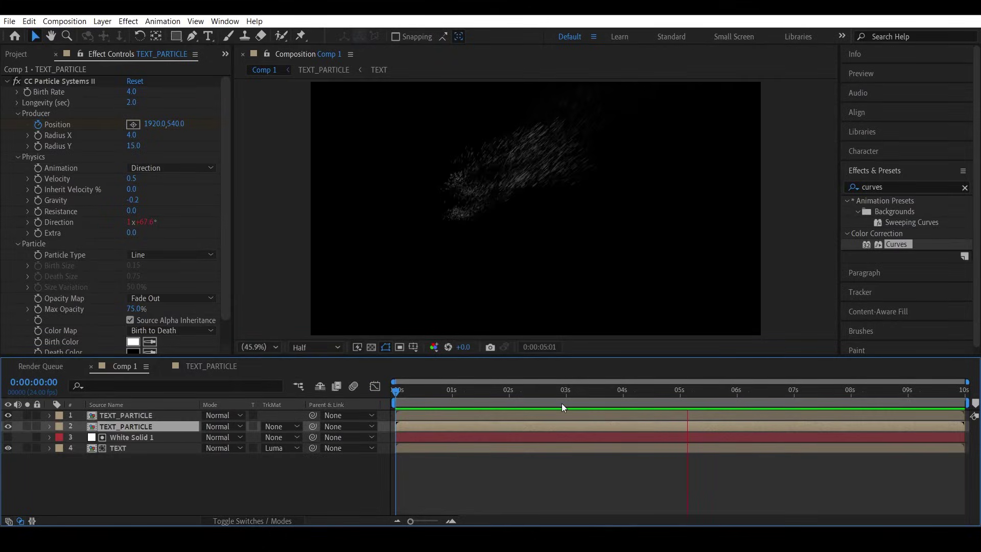
- At the 2-second mark, set the particles' Max Opacity to 25%
left_click_drag(576, 391, 510, 391)
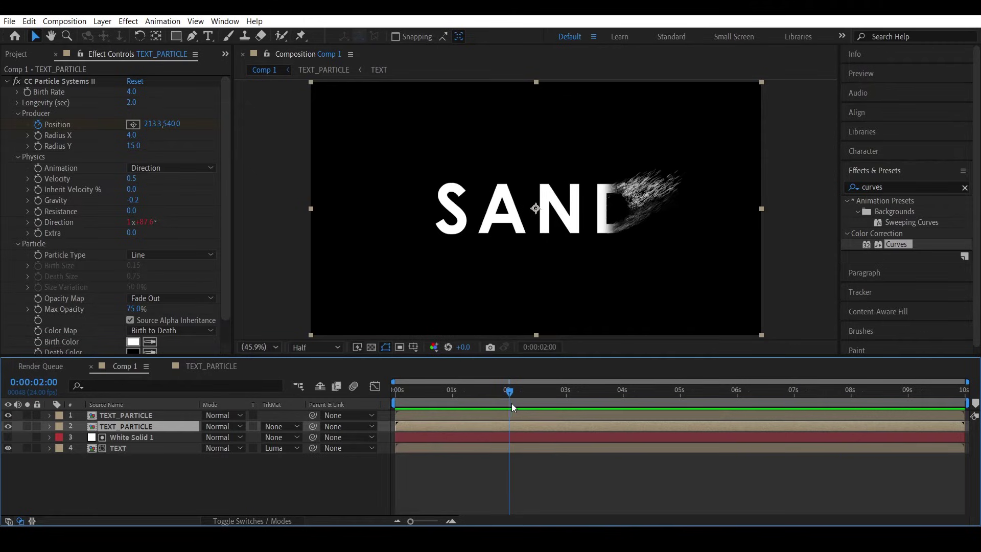
left_click_drag(137, 309, 111, 311)
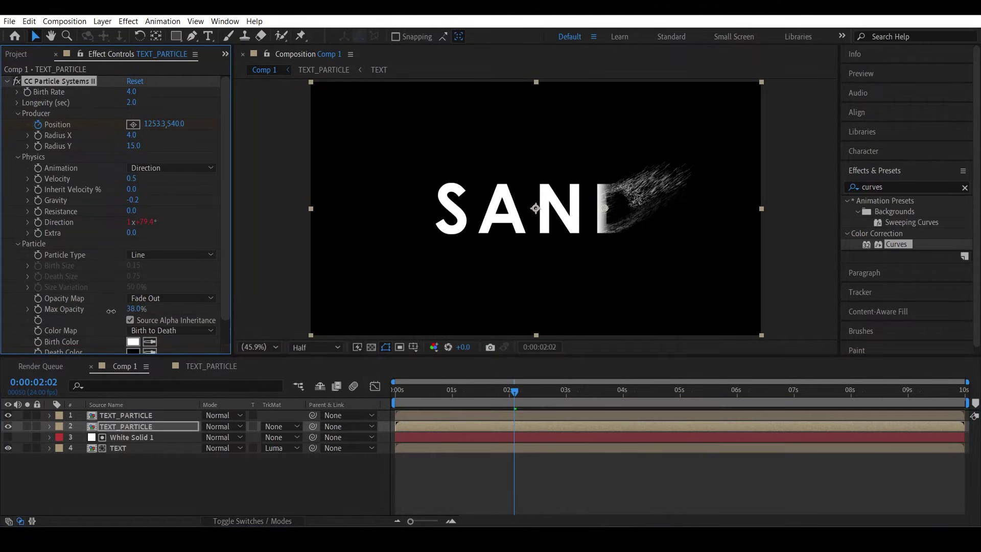
left_click(136, 309)
type("25")
key("Return")
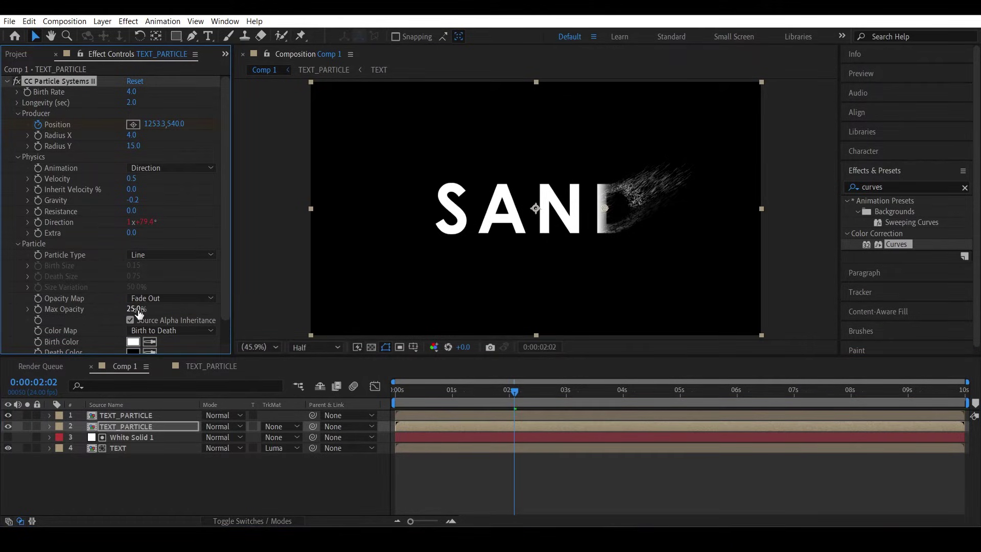
- Raise the particle Birth Rate to 25 and preview the denser stream
left_click_drag(132, 91, 204, 88)
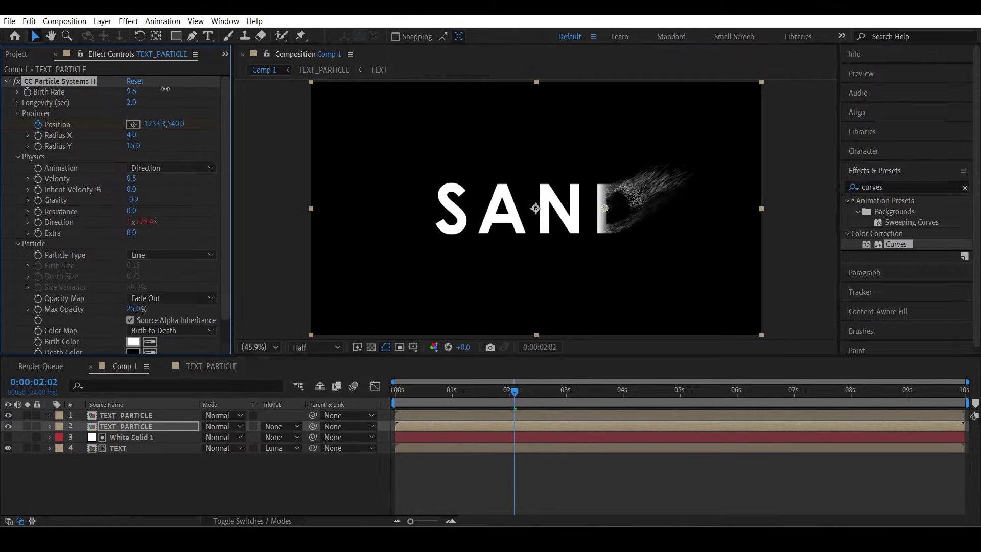
left_click(134, 92)
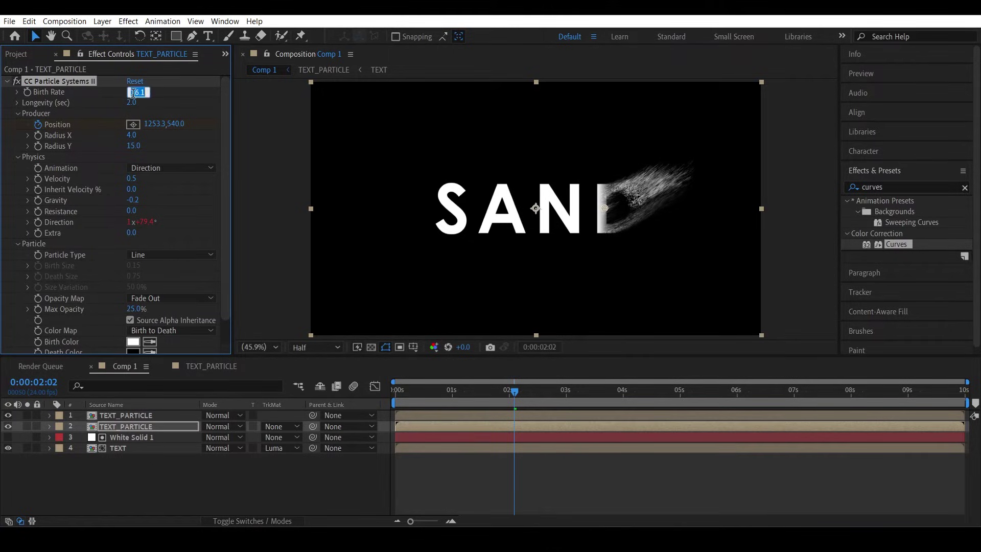
type("25")
key("Return")
key("space")
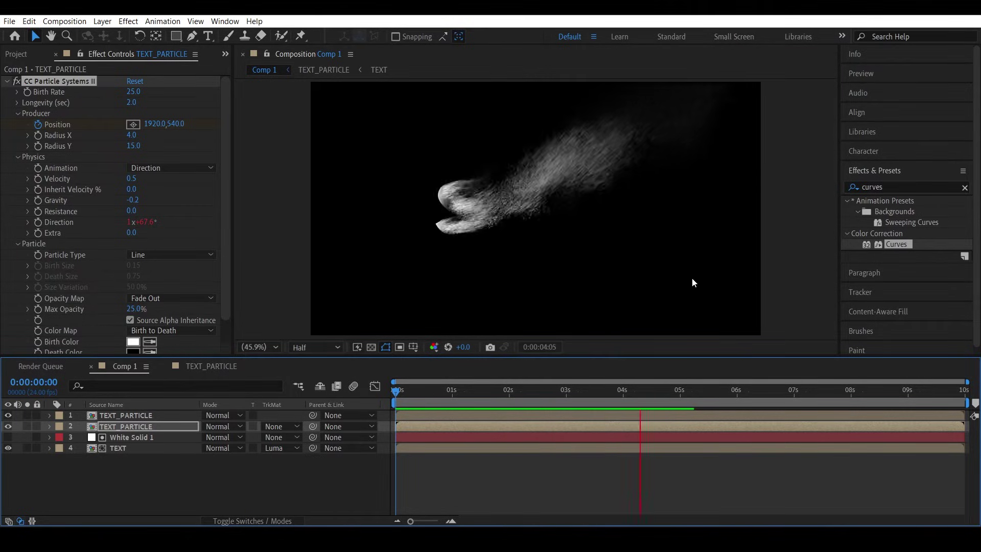
- Lower Max Opacity to 15%, preview the fainter trail, and select the top particle layer
left_click(523, 389)
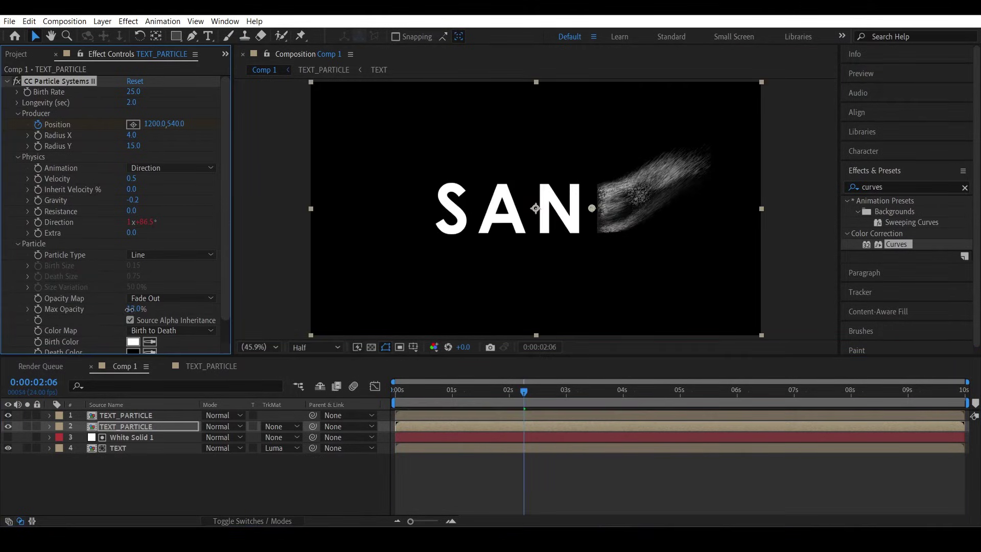
left_click(134, 309)
type("15")
key("Return")
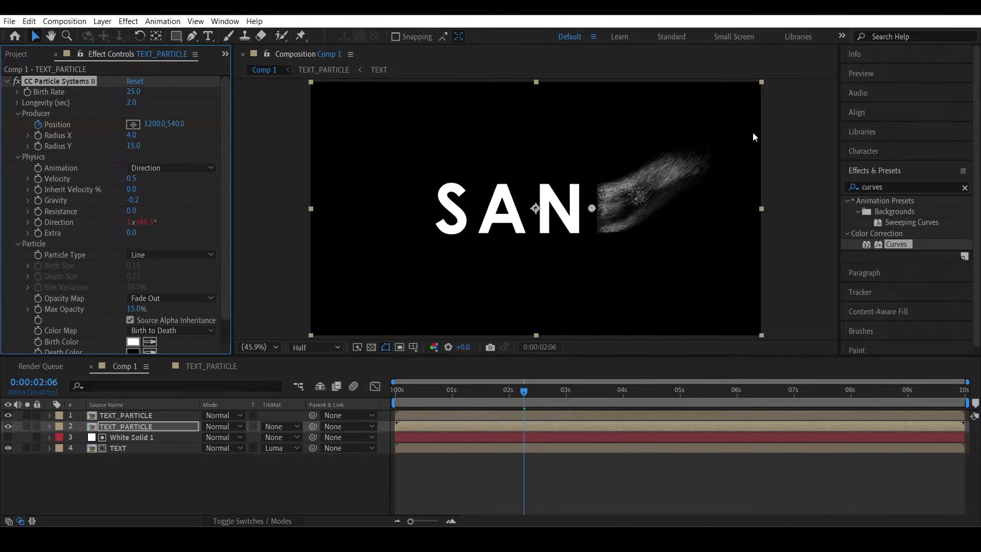
key("space")
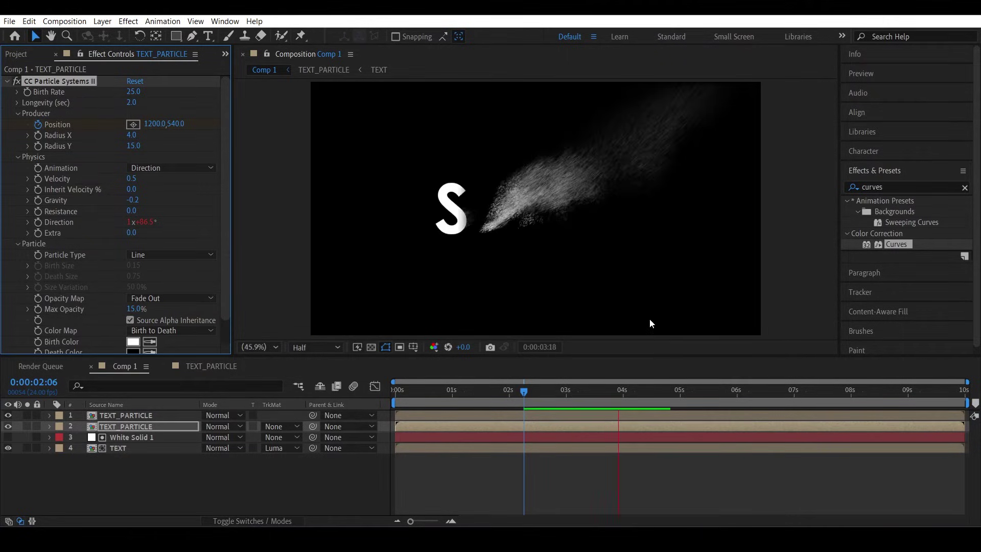
left_click(522, 414)
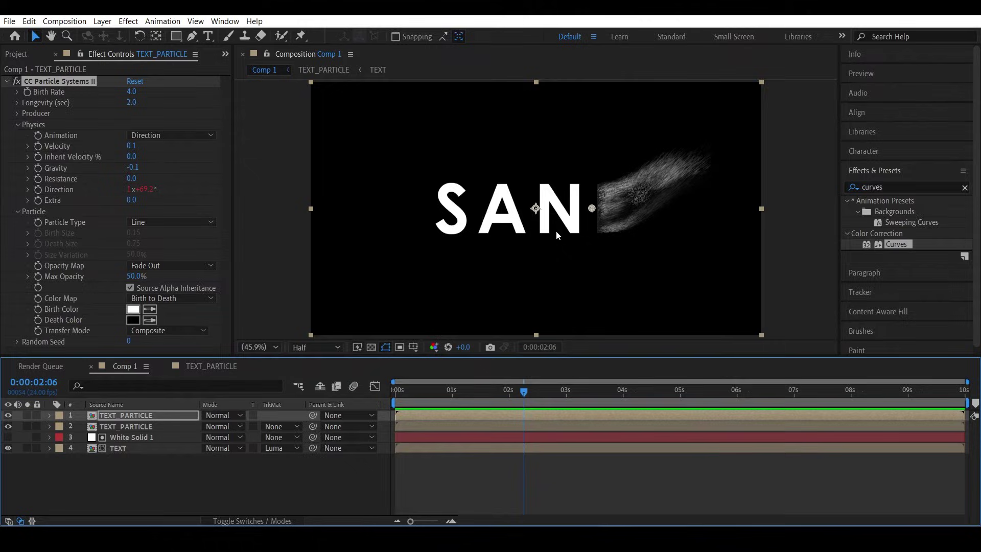
- Copy the TEXT and White Solid 2 layers from inside the TEXT_PARTICLE precomp
left_click(134, 425)
double_click(134, 425)
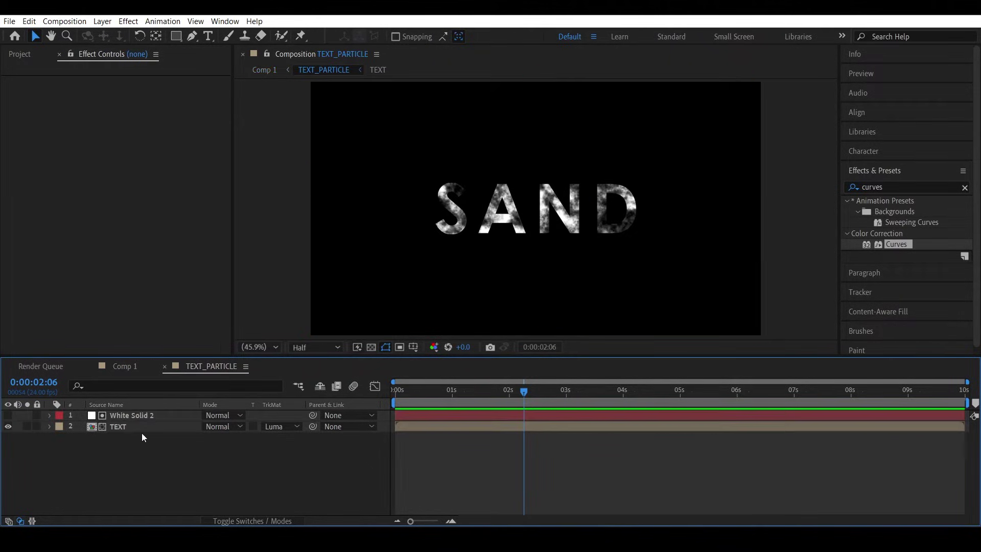
left_click(137, 427)
left_click(144, 417, "shift")
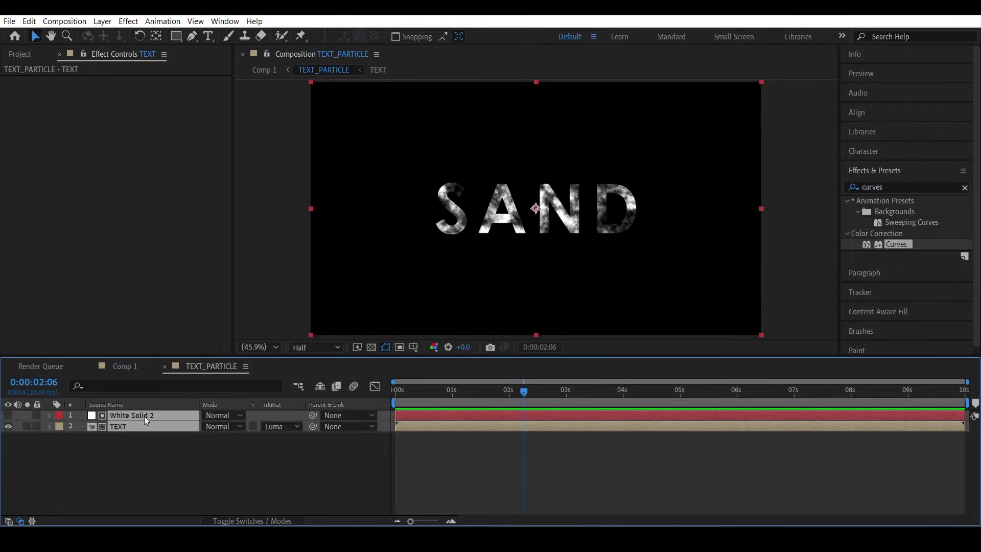
key("ctrl+c")
- Paste both layers into Comp 1, set TEXT to Luma Inverted matte, and precompose them
left_click(124, 365)
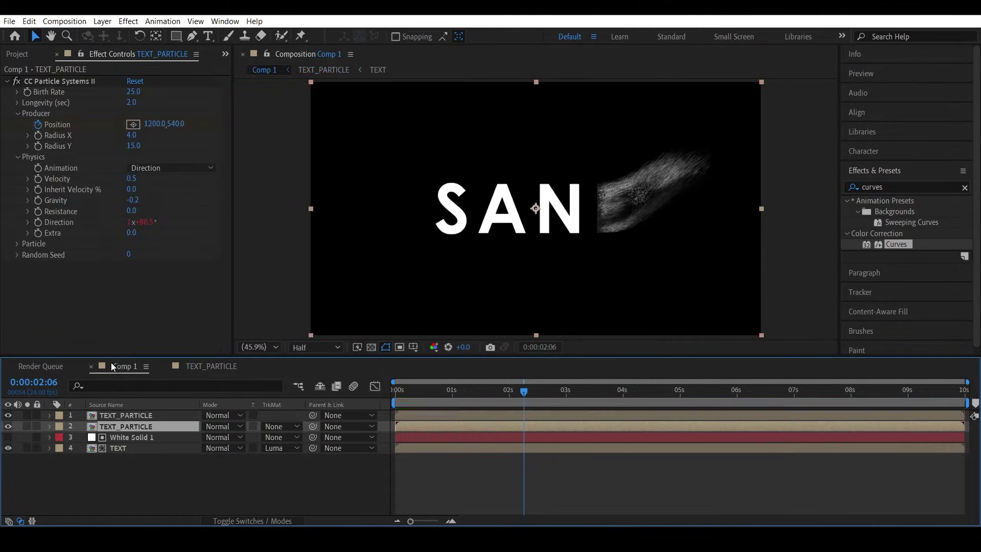
key("ctrl+v")
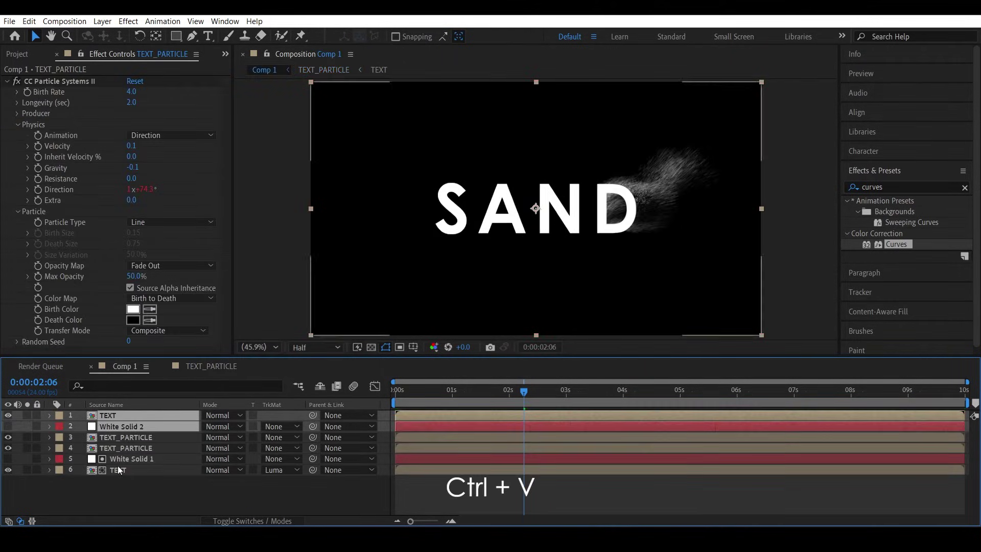
left_click(123, 427)
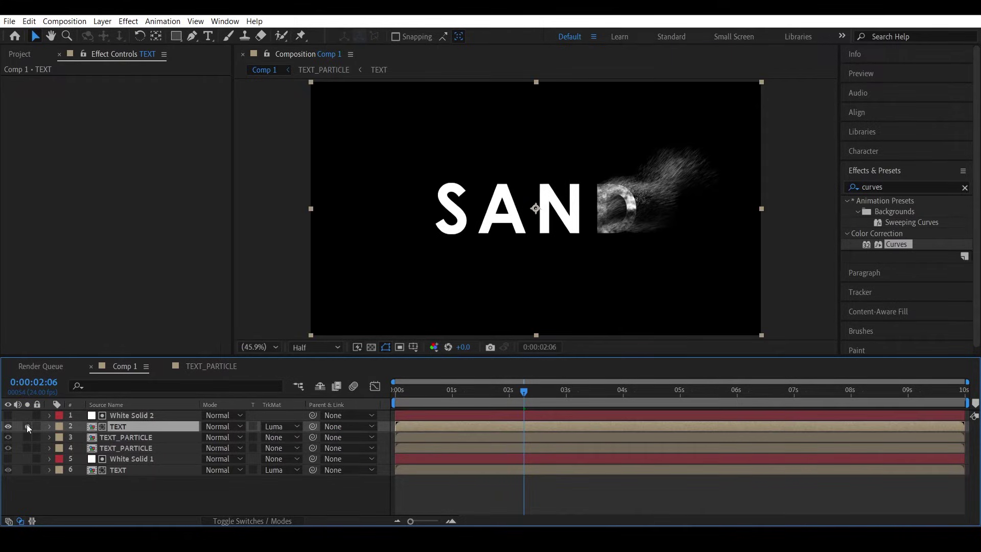
left_click(340, 491)
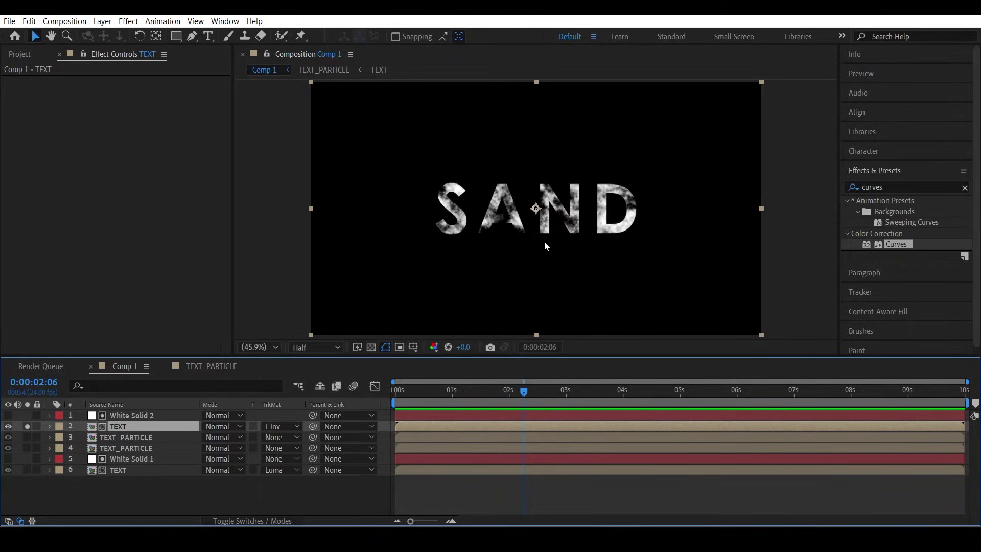
left_click(130, 415, "shift")
key("ctrl+shift+c")
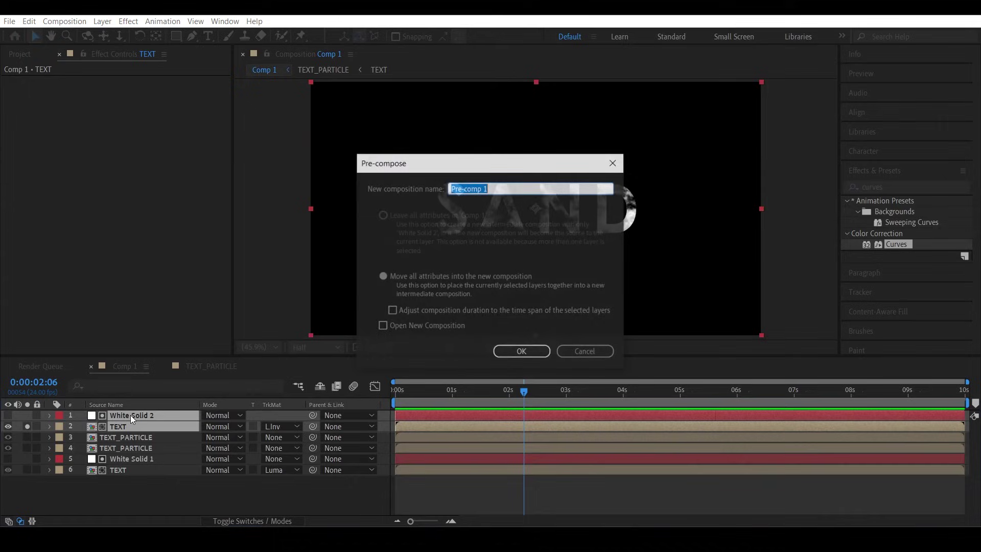
type("TEXT_PARTICLE 3")
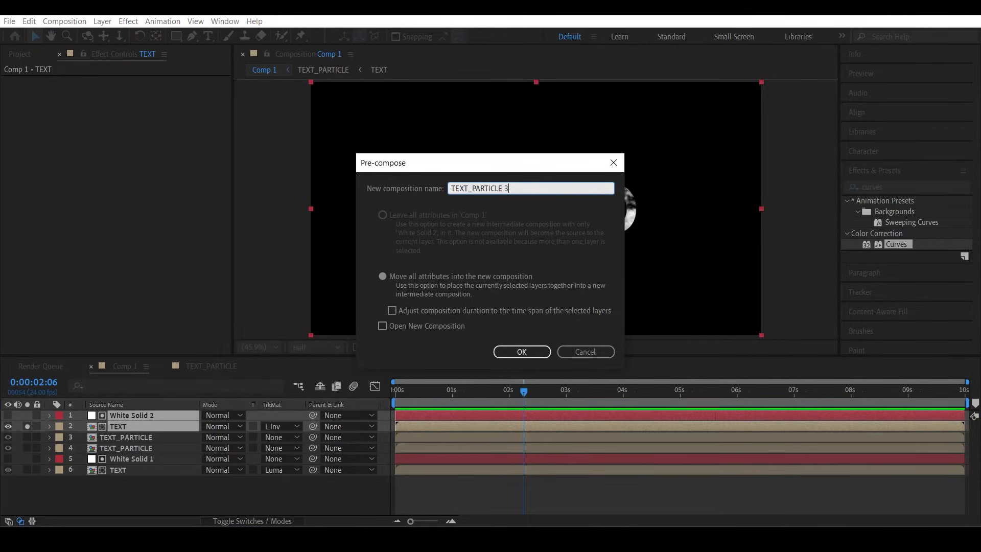
key("Return")
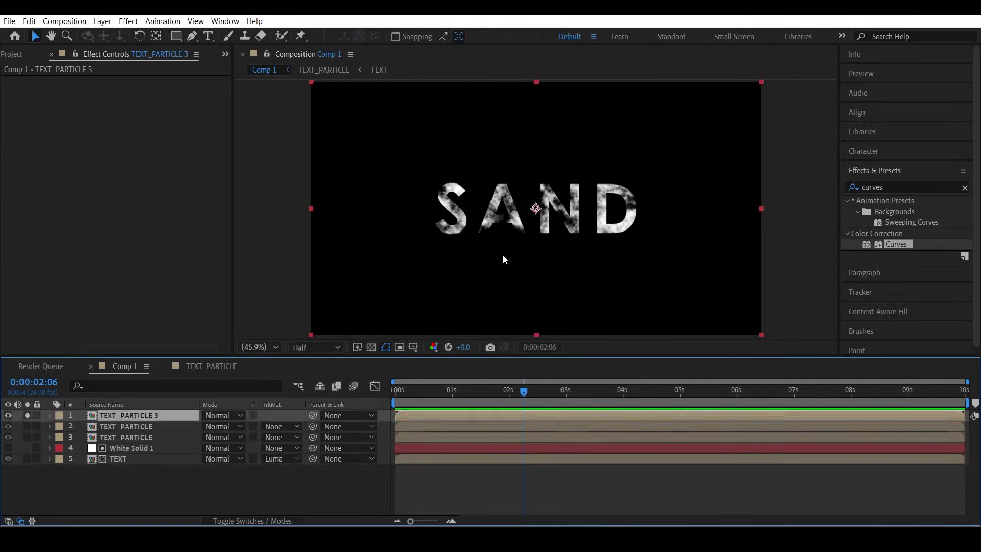
- Copy CC Particle Systems II from layer 3 onto TEXT_PARTICLE 3, preview, and return to about 2s
left_click(126, 437)
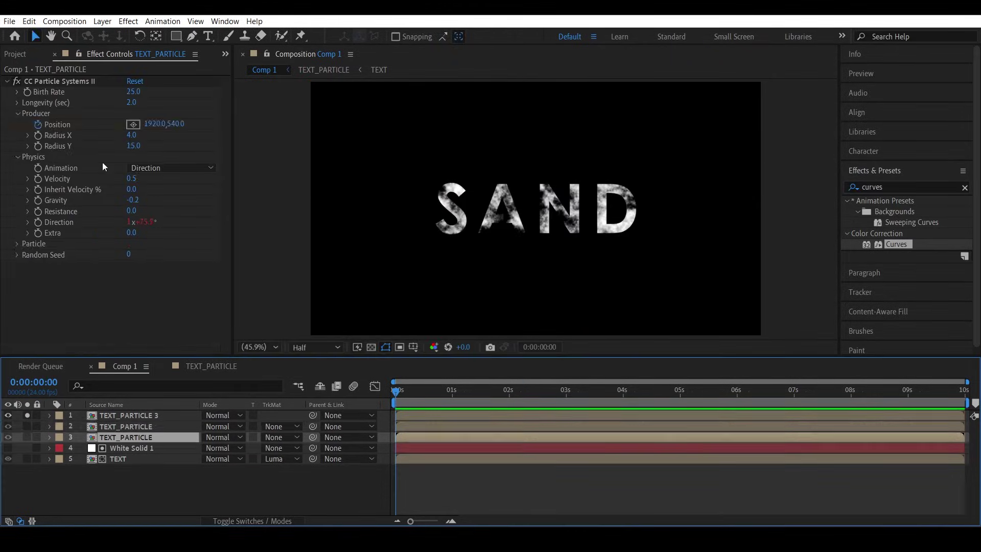
left_click(85, 81)
key("ctrl+c")
left_click(92, 415)
key("ctrl+v")
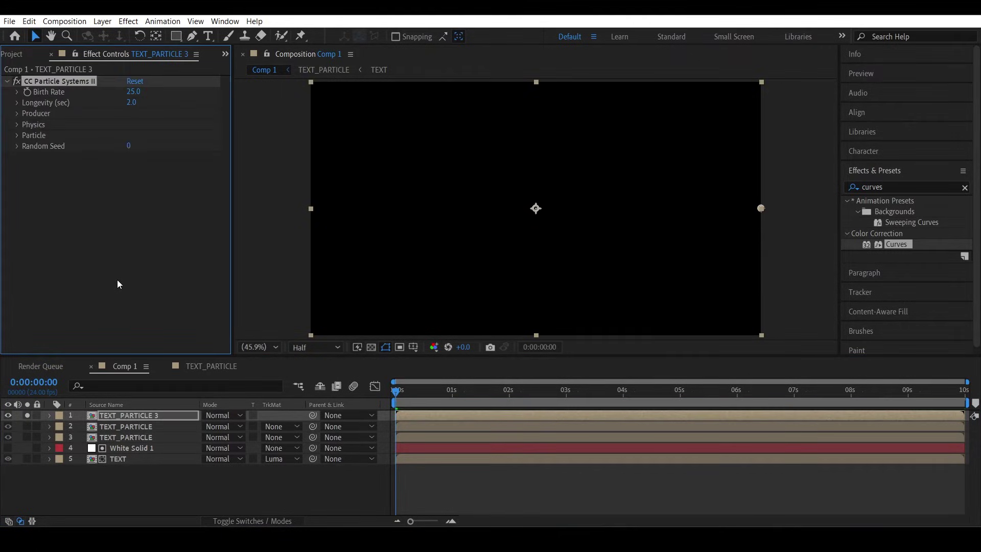
key("space")
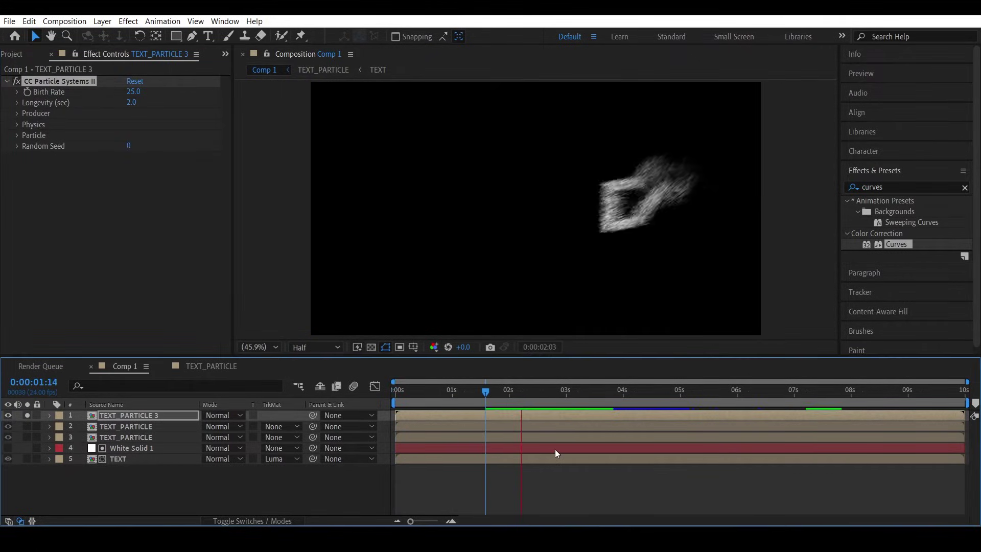
key("space")
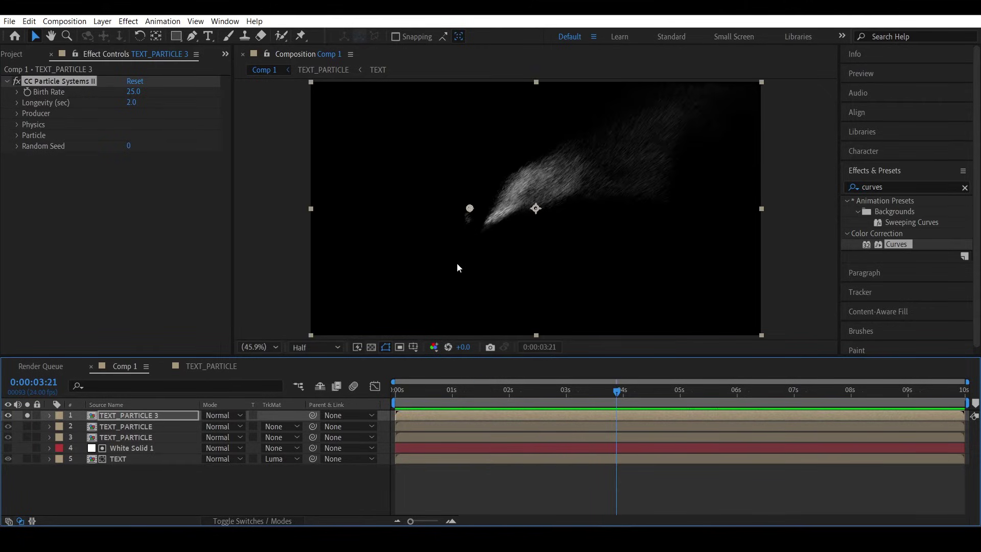
left_click(511, 390)
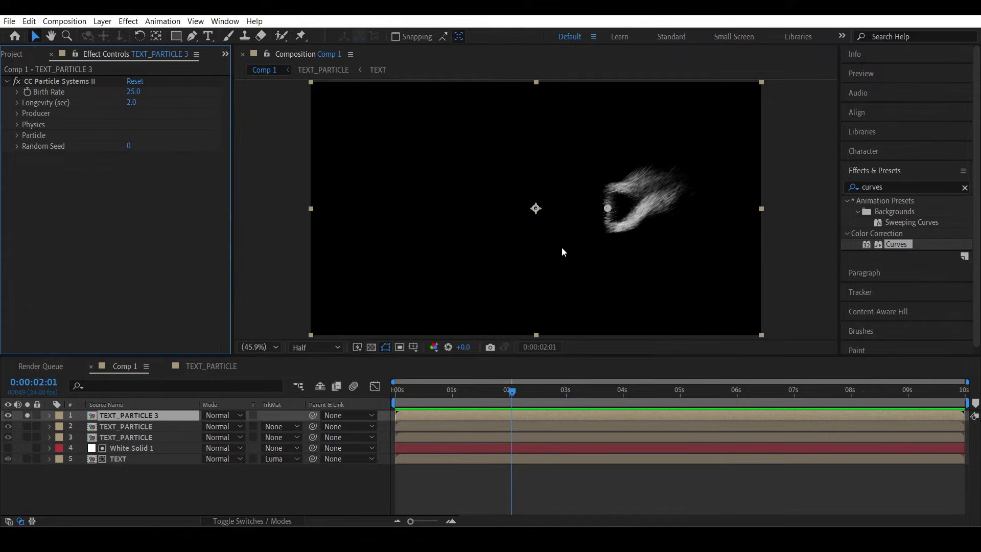
- Set Birth Rate to 10, then under Physics set Velocity 1.0 and Gravity -0.5
left_click(133, 92)
type("10")
key("Return")
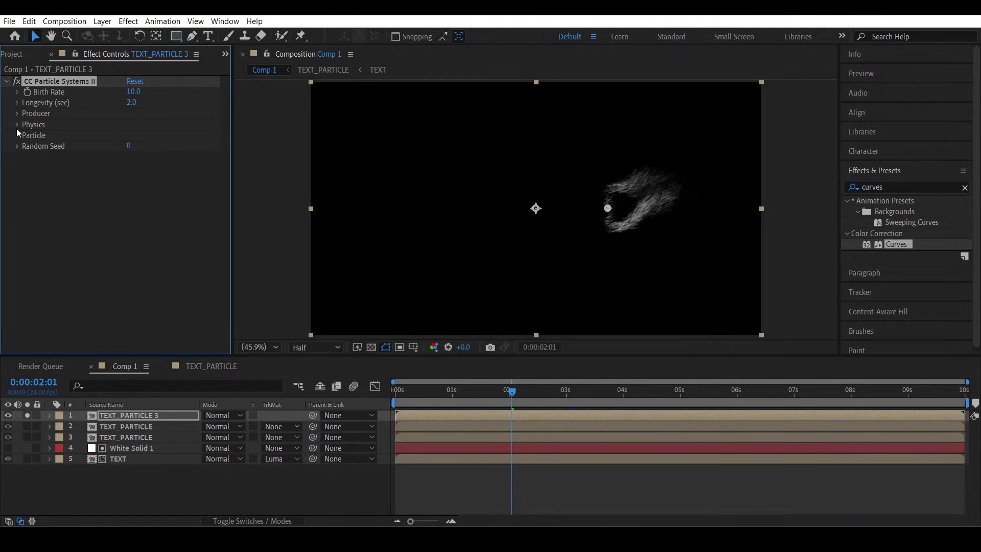
left_click(18, 124)
left_click(133, 146)
key("Return")
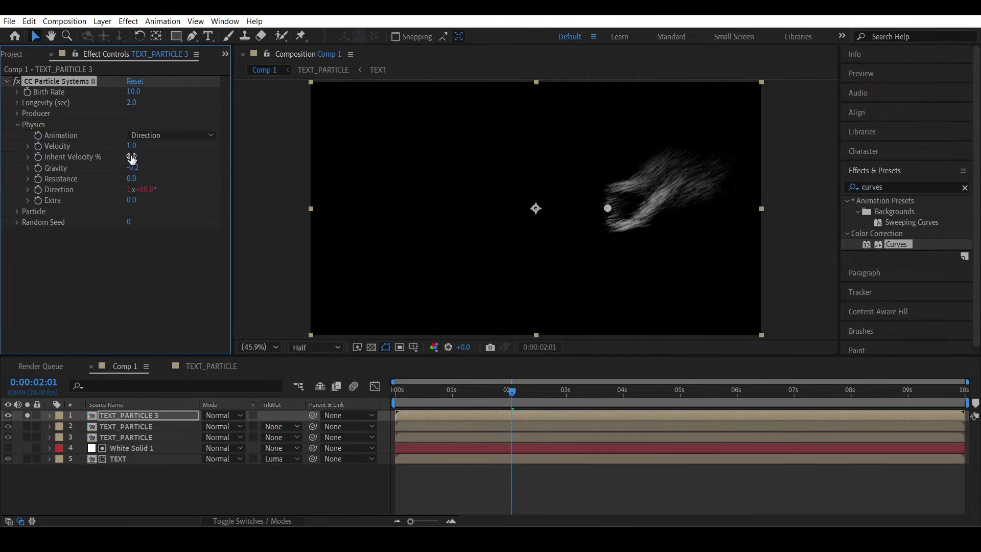
left_click(134, 168)
type("-0.5")
key("Return")
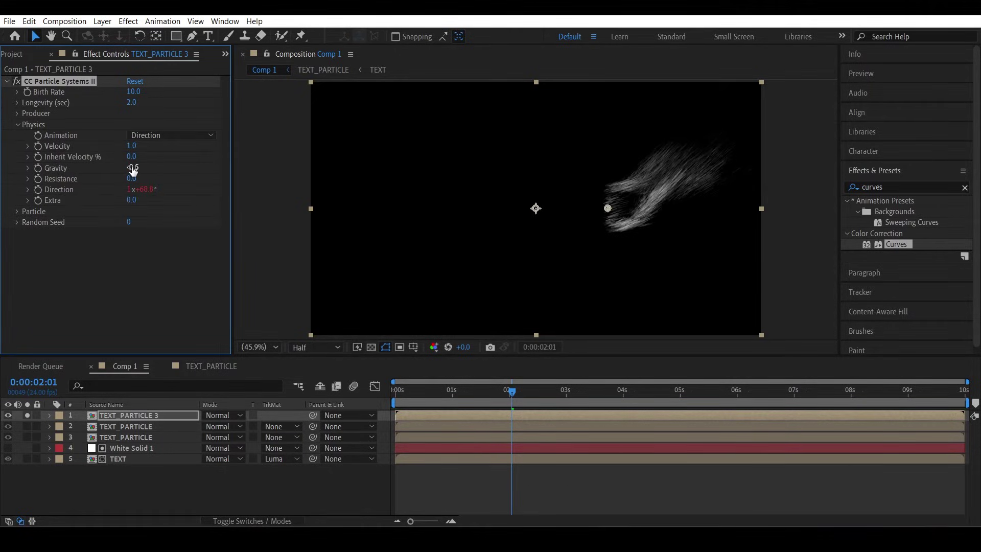
- Preview the updated sand animation from the beginning of the composition
key("Home")
key("space")
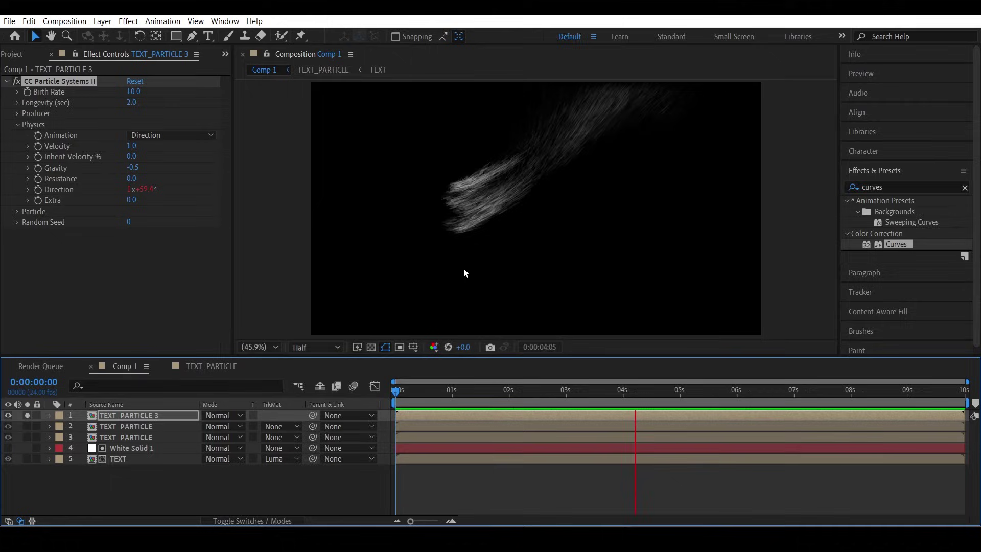
left_click(9, 458)
key("space")
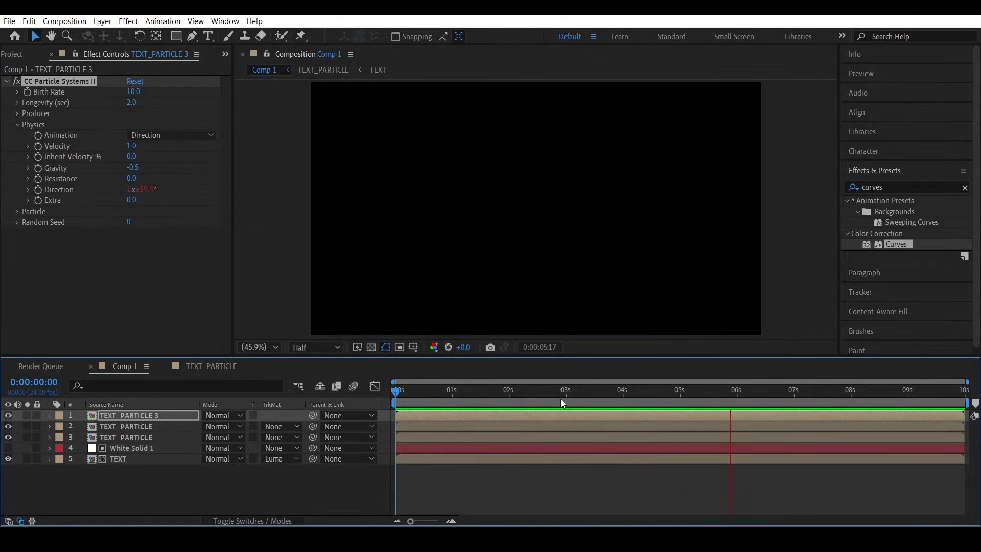
- Stop the preview and move the time indicator to about 0:02:01, where D starts dispersing
left_click(458, 390)
key("Home")
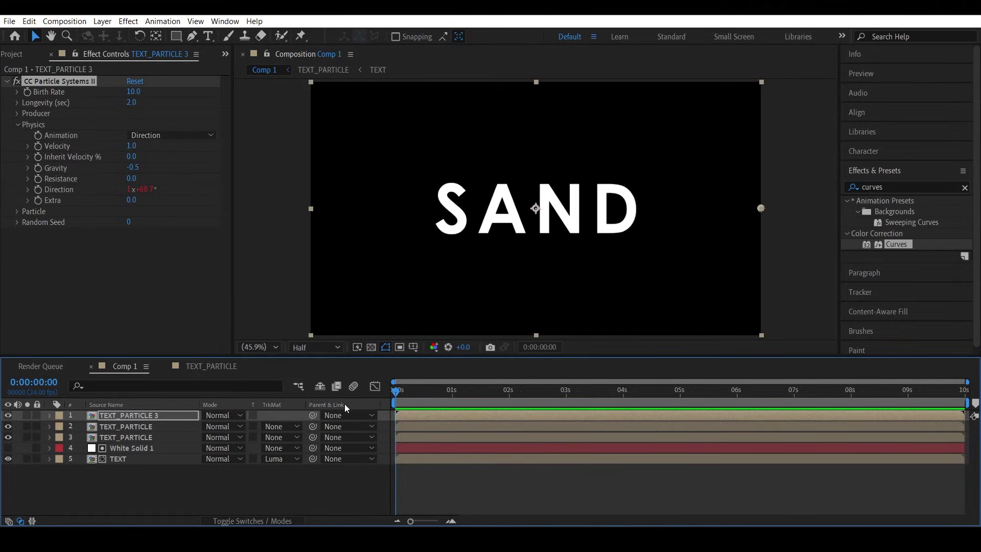
left_click_drag(399, 391, 507, 393)
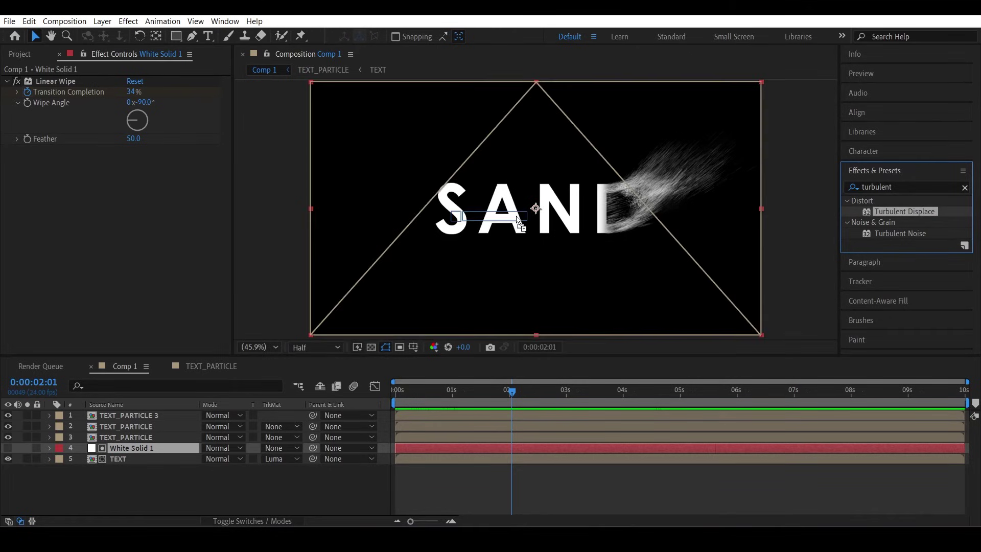
- Solo White Solid 1, add a second Turbulent Displace at Size 10 and Complexity 3, then unsolo
left_click(7, 449)
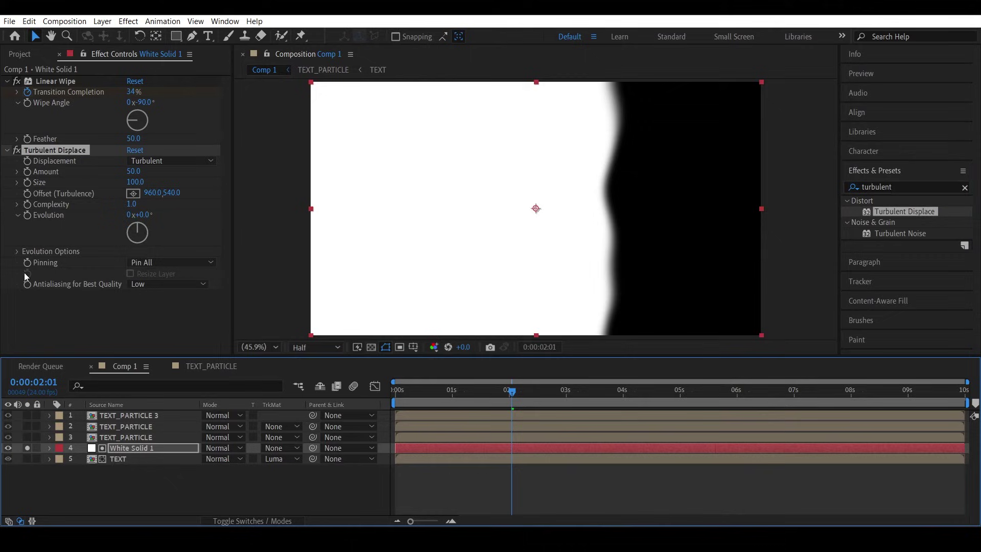
left_click_drag(895, 212, 77, 306)
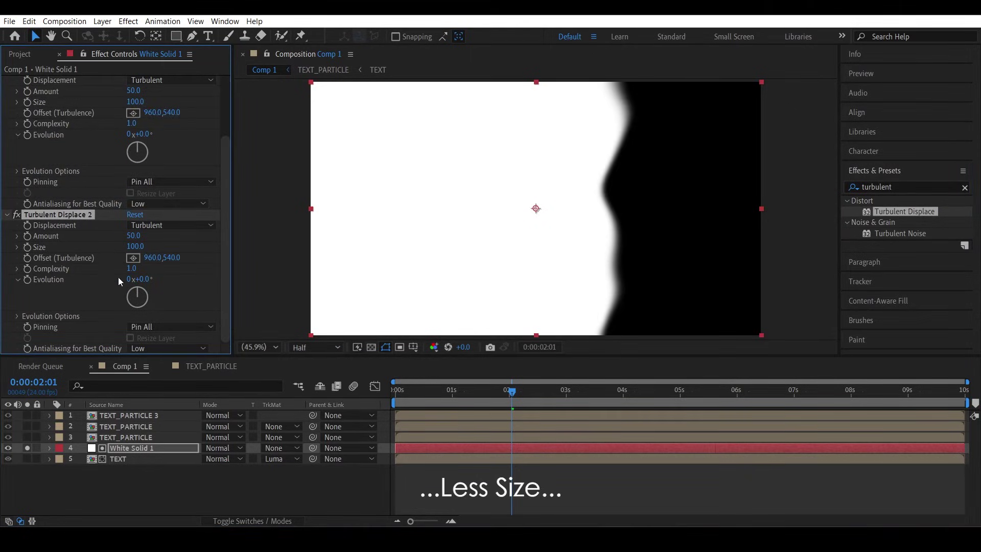
left_click_drag(135, 247, 142, 269)
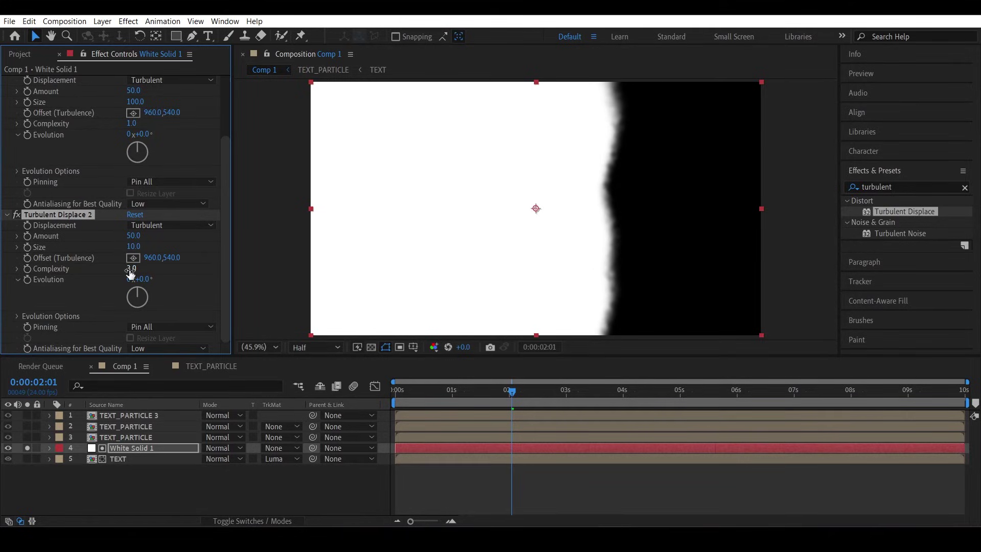
left_click(27, 448)
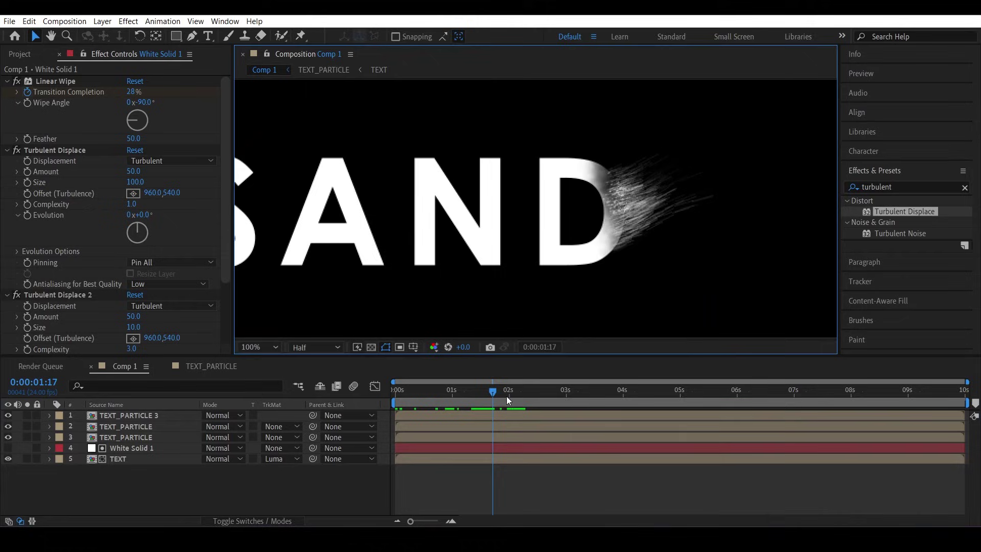
left_click_drag(492, 391, 498, 392)
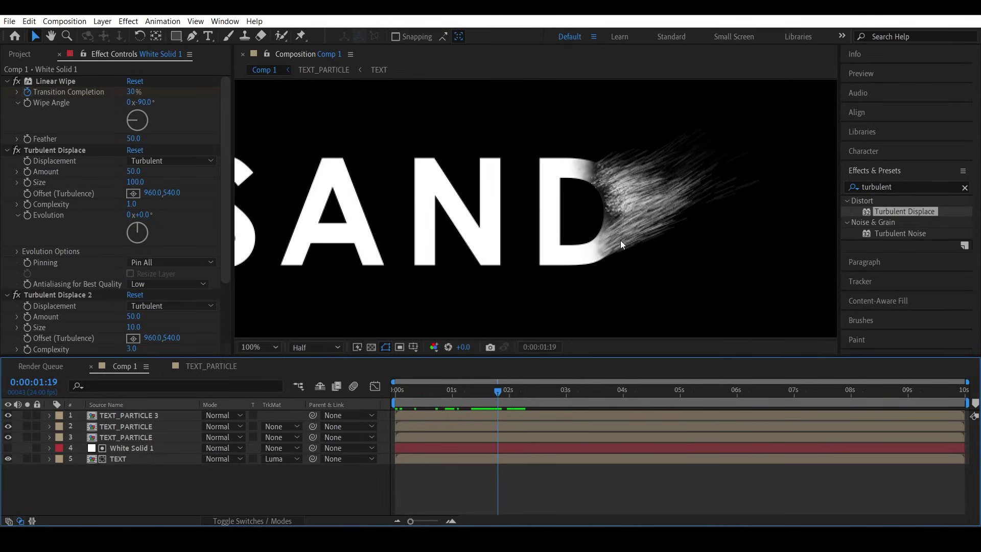
key("comma")
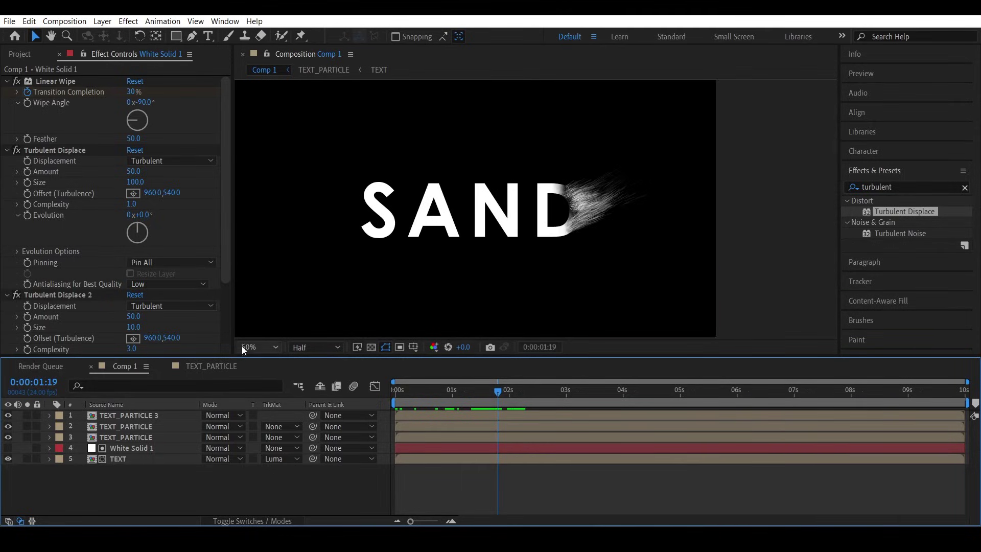
left_click(253, 347)
left_click(255, 120)
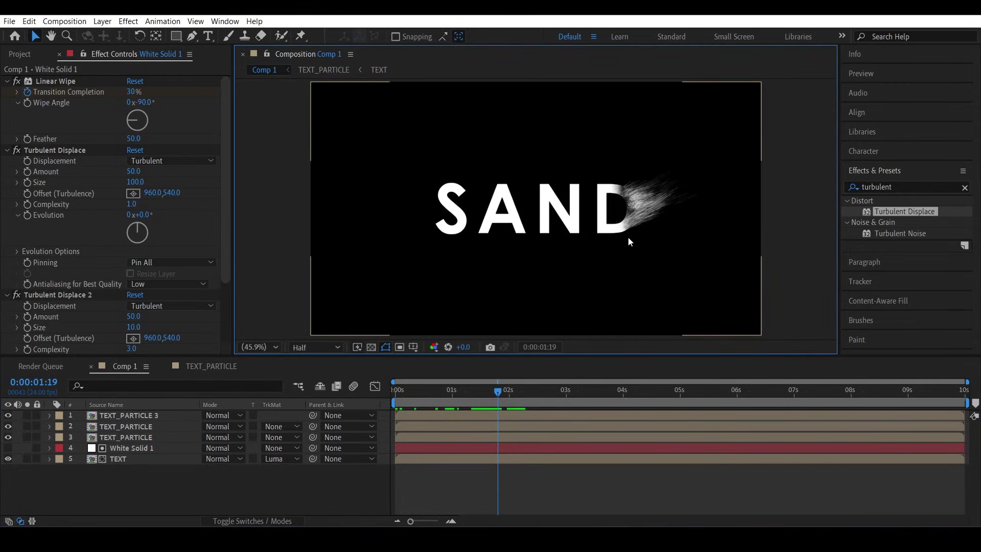
scroll(627, 236, "up", 1)
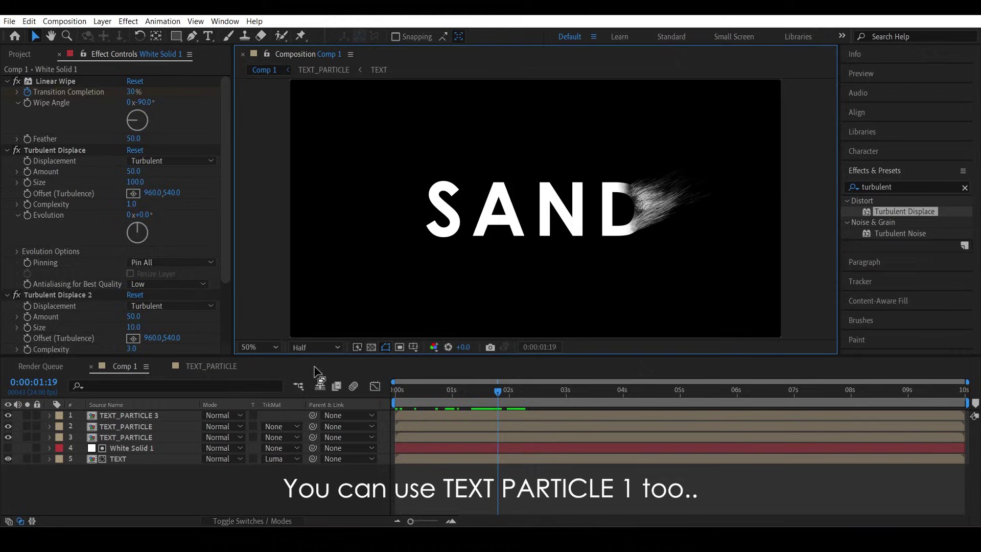
- Duplicate TEXT_PARTICLE 3, move the copy to the bottom, and delete its CC Particle Systems II
left_click(136, 416)
key("ctrl+d")
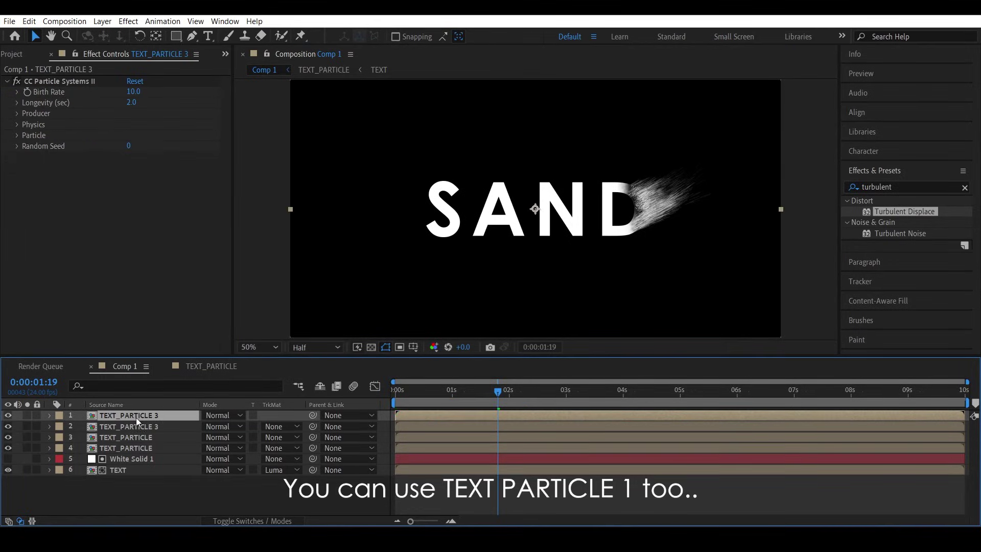
left_click_drag(135, 418, 139, 480)
left_click(28, 469)
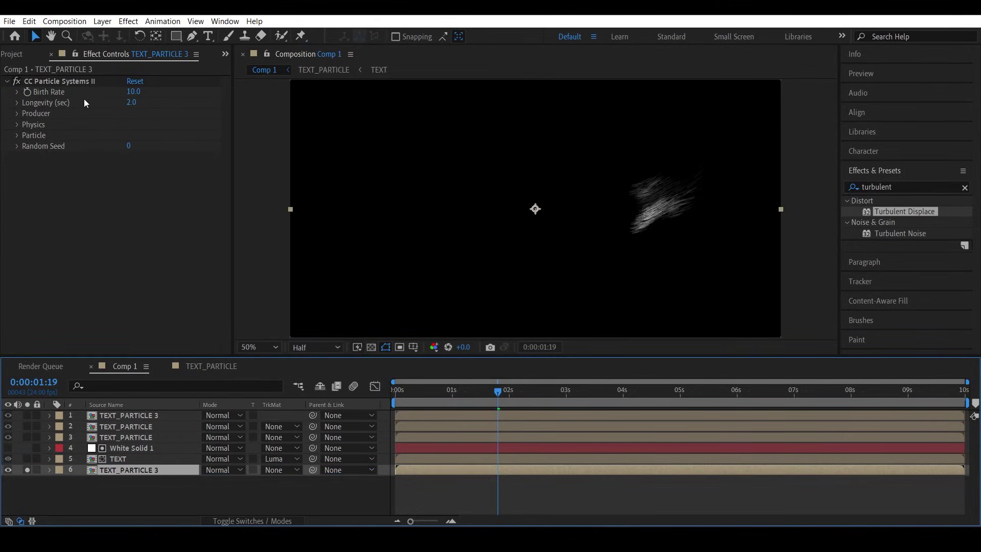
left_click(79, 81)
key("Delete")
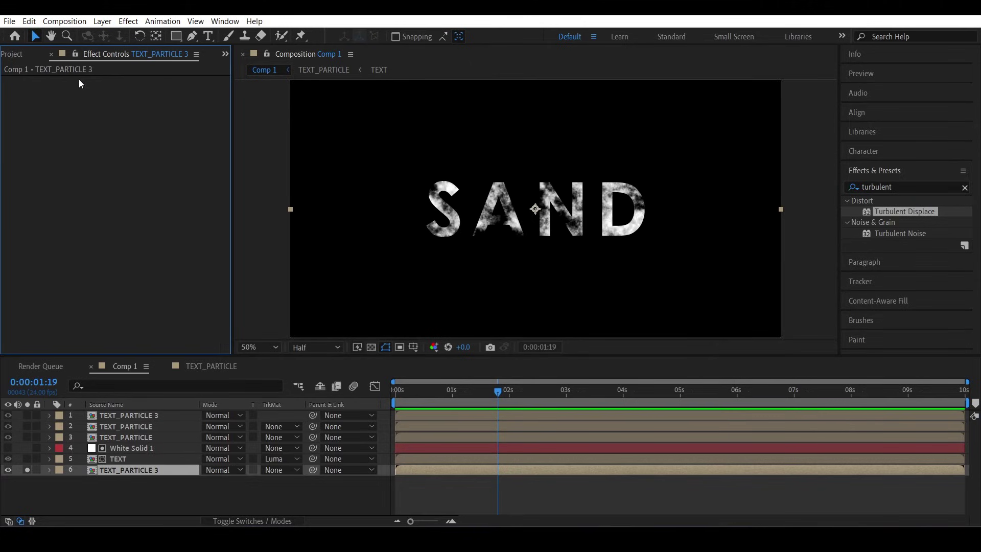
left_click(27, 470)
- Place a White Solid 1 duplicate above the copy as its Luma Matte and preview the result
left_click(158, 448)
key("ctrl+d")
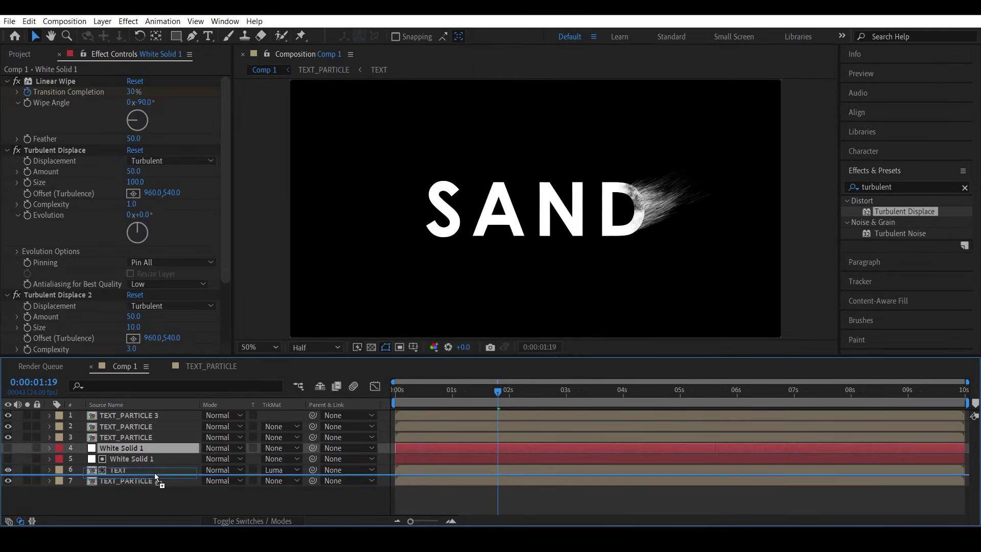
left_click_drag(159, 450, 154, 474)
left_click(276, 481)
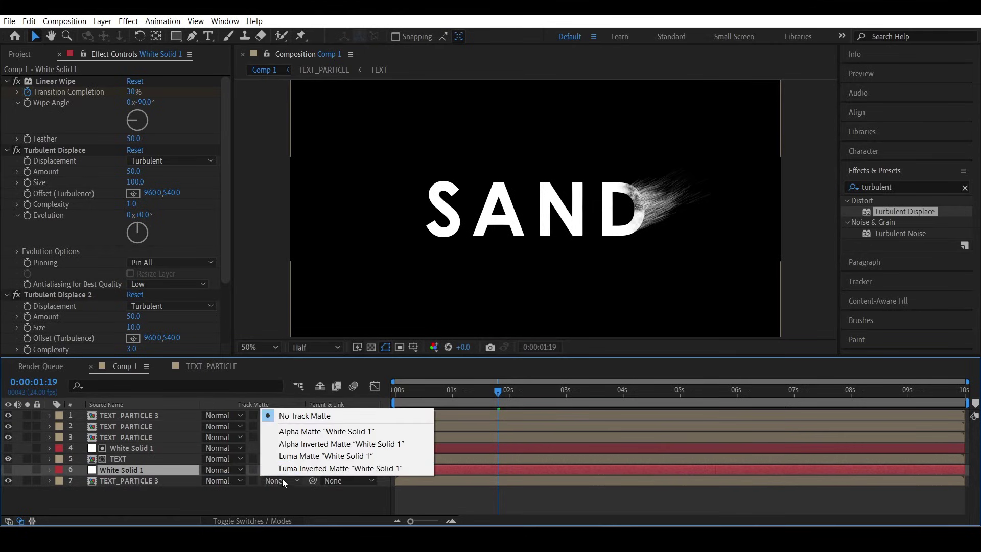
left_click(298, 455)
mouse_move(468, 391)
left_mouse_down()
mouse_move(548, 393)
mouse_move(474, 396)
left_mouse_up()
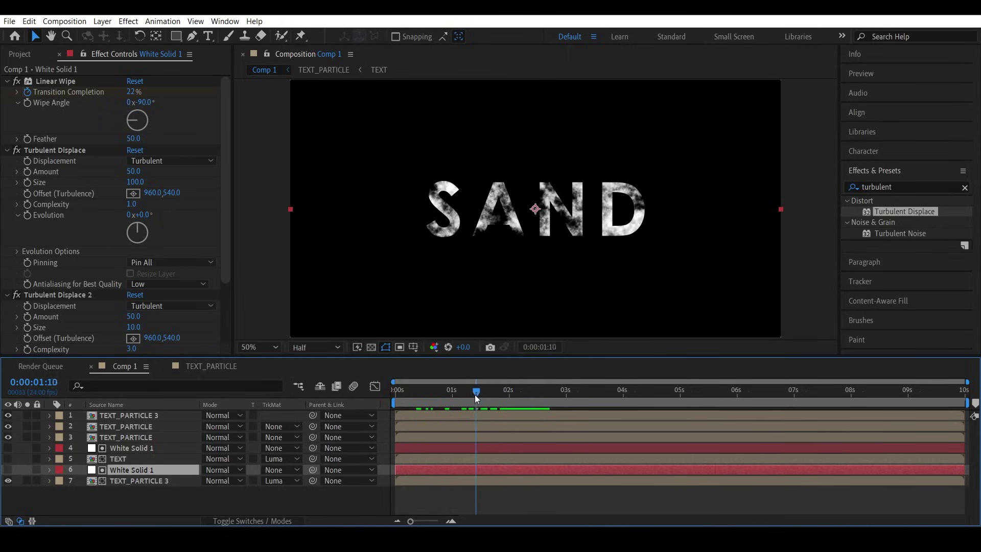
key("space")
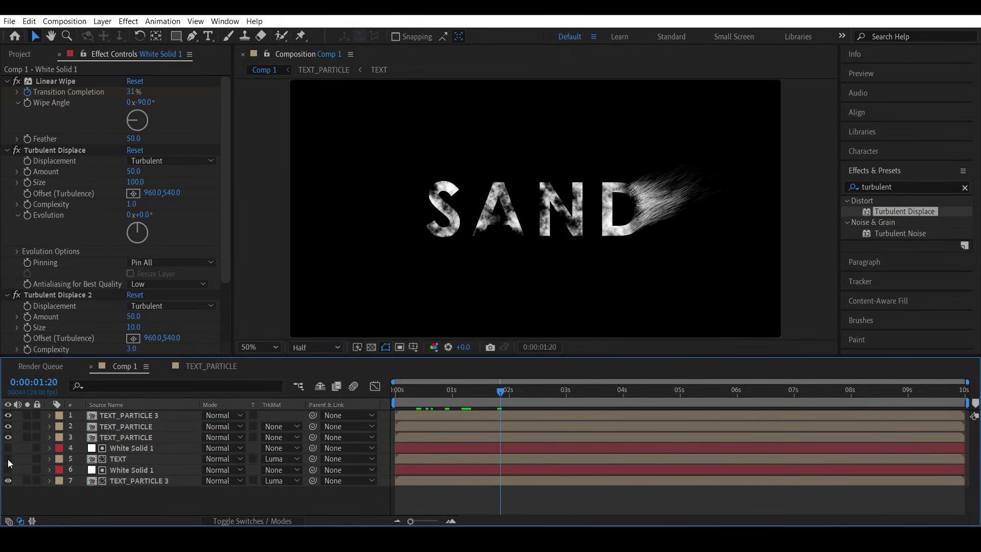
left_click(7, 459)
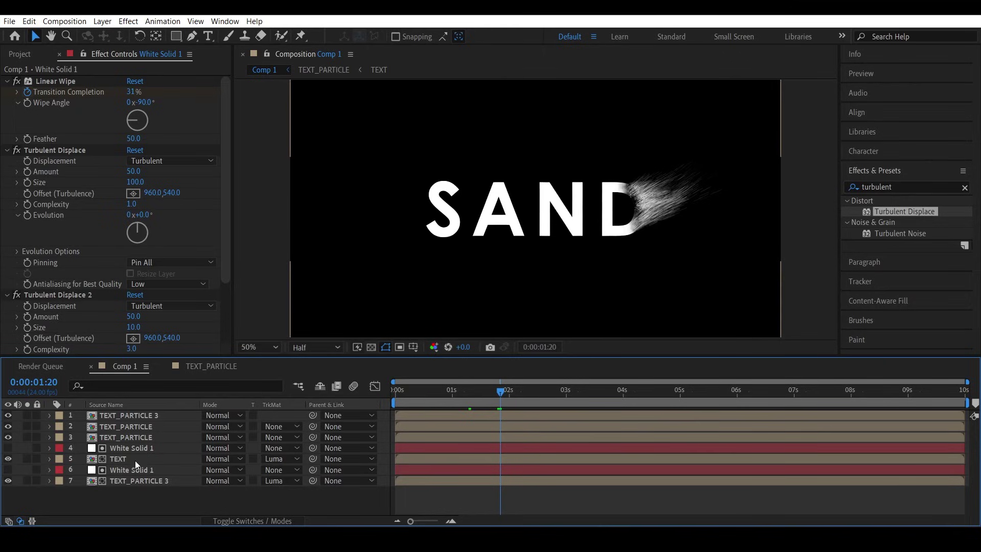
- Shift the second White Solid 1's Transition Completion keyframes to start at 0:00:00:05, then preview
left_click(128, 470)
key("u")
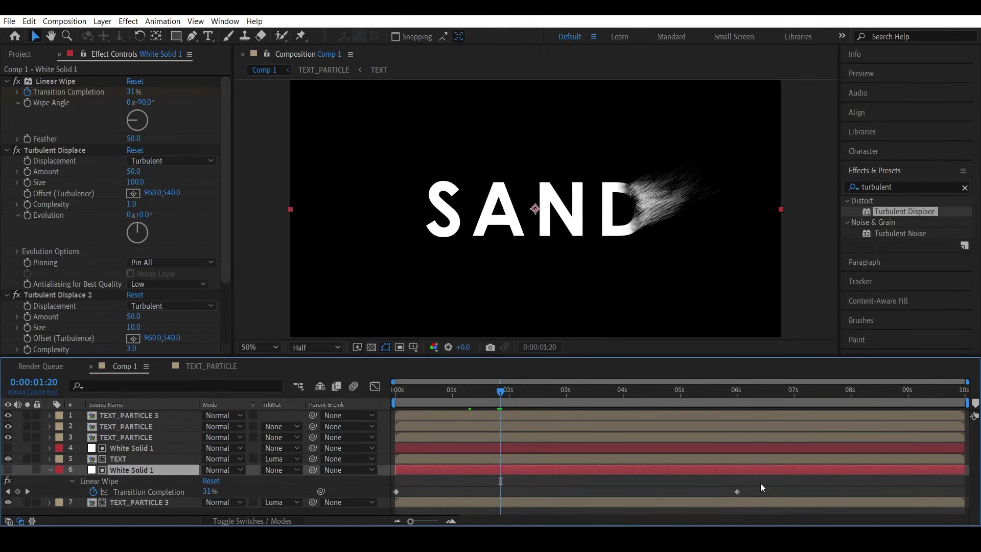
left_click_drag(761, 488, 383, 499)
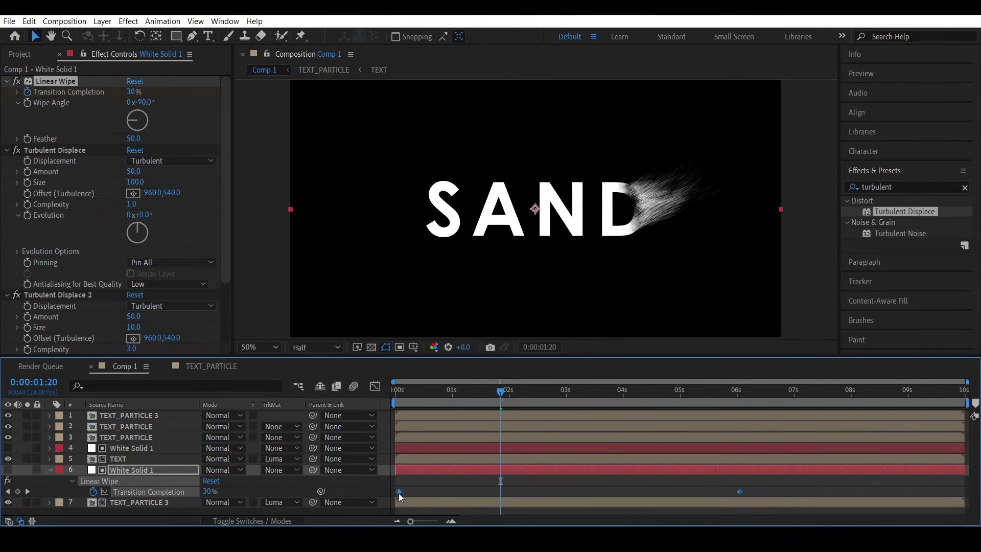
left_click_drag(395, 392, 407, 394)
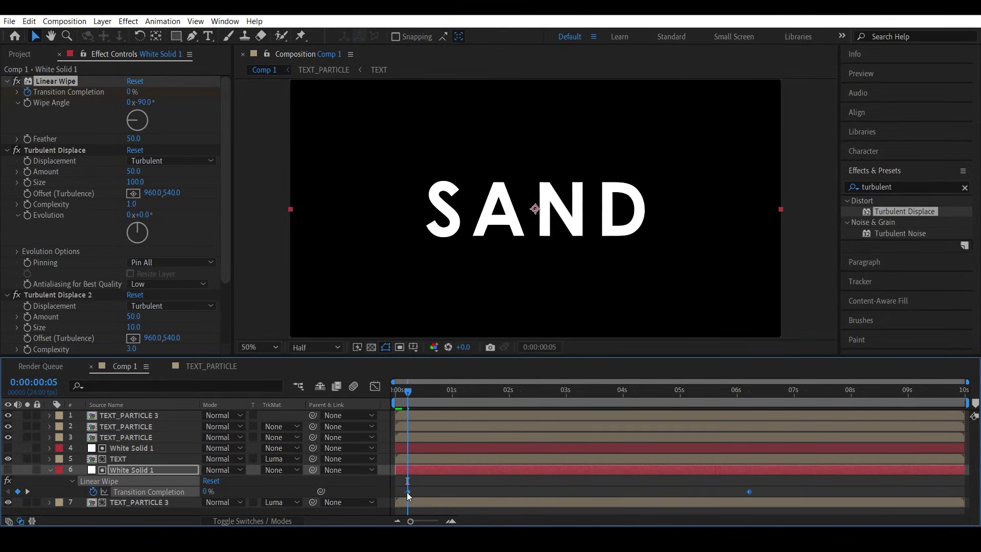
key("space")
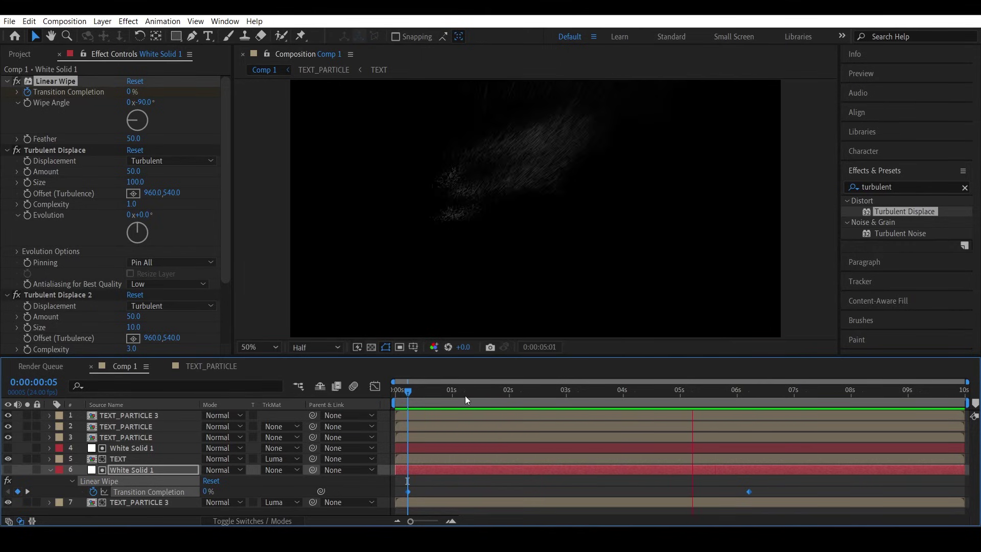
key("space")
left_click_drag(460, 396, 499, 400)
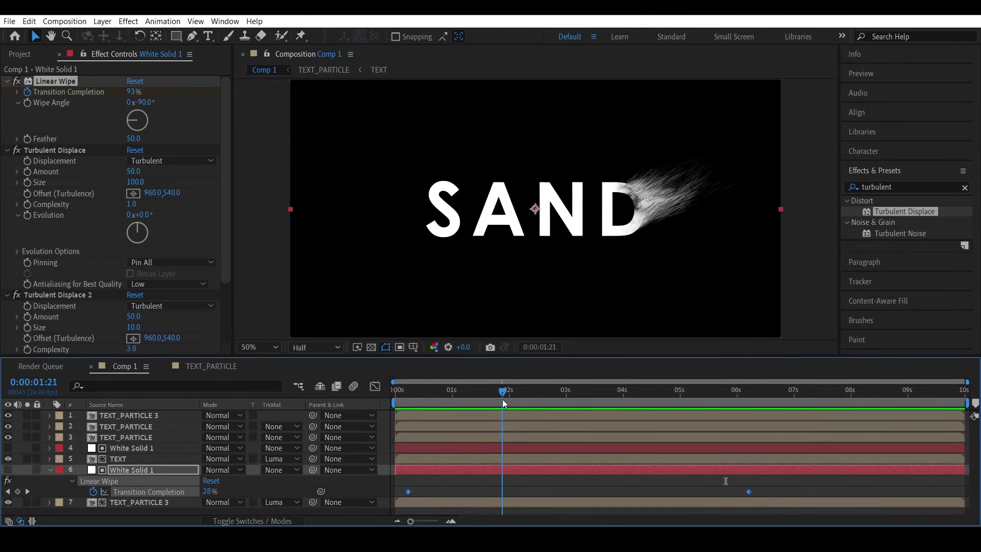
left_click_drag(503, 393, 516, 393)
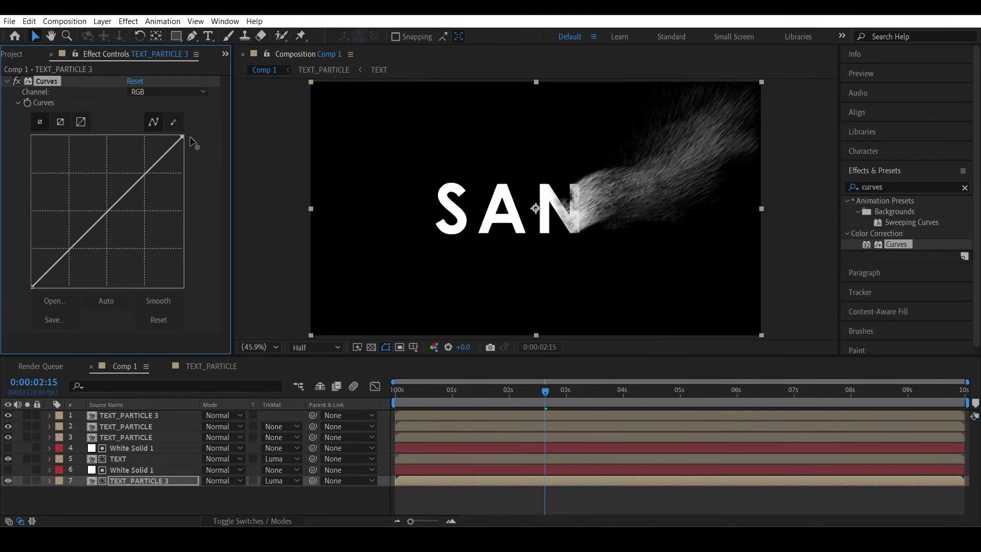
- Drag the Curves top point down on the bottom TEXT_PARTICLE 3 layer to dim its sand
left_click_drag(105, 228, 100, 207)
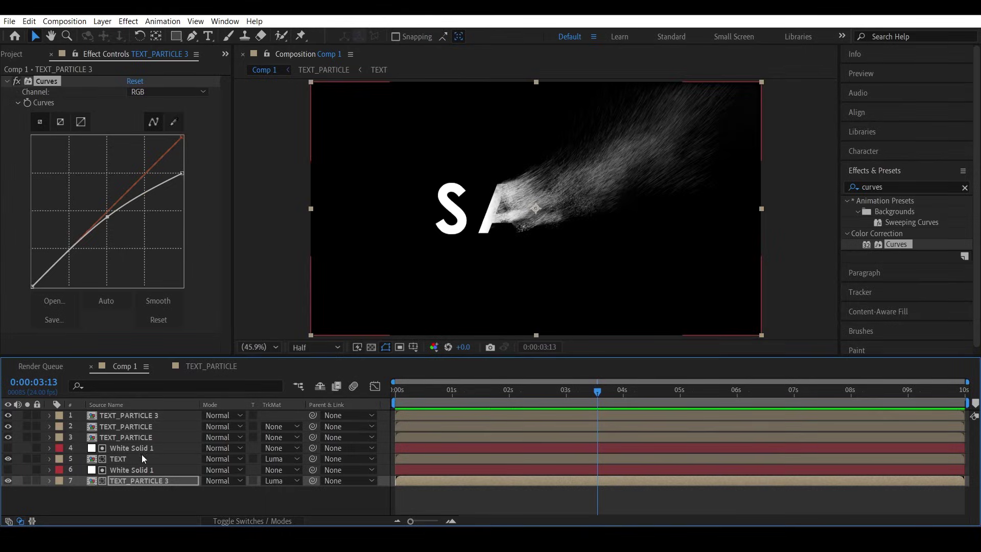
- Replace SAND with ZERO FX in the TEXT precomp, then preview the dispersal in Comp 1
double_click(142, 457)
left_click(108, 415)
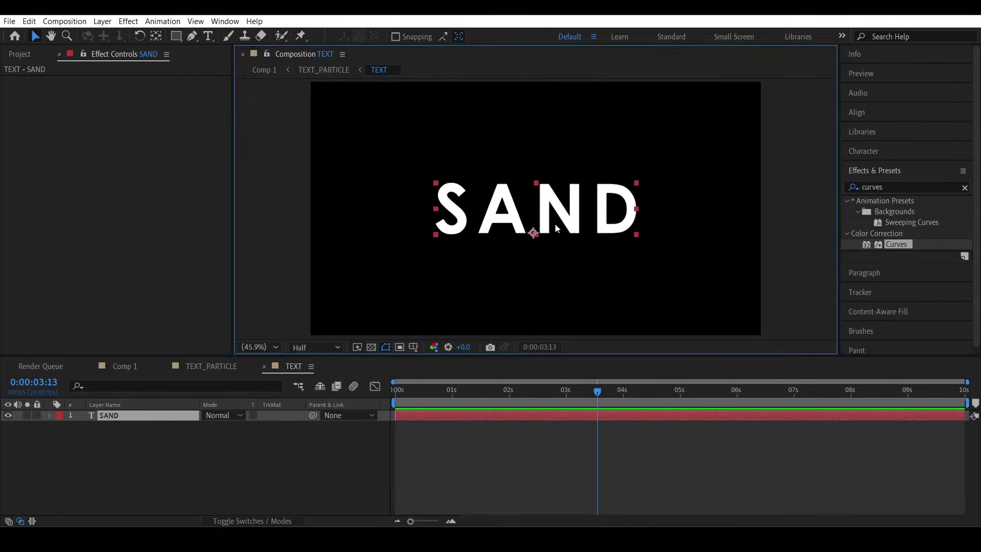
double_click(556, 223)
type("ZERO")
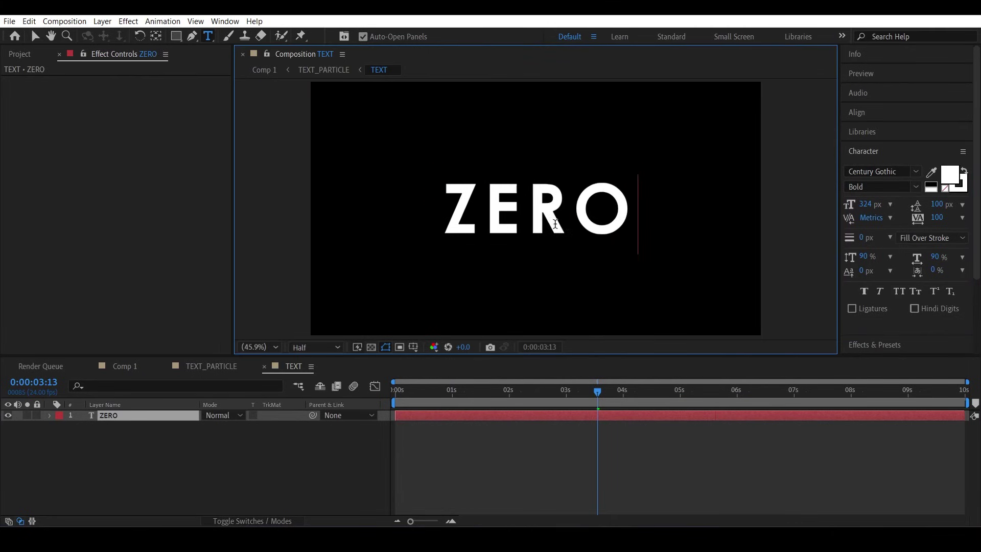
type(" FX")
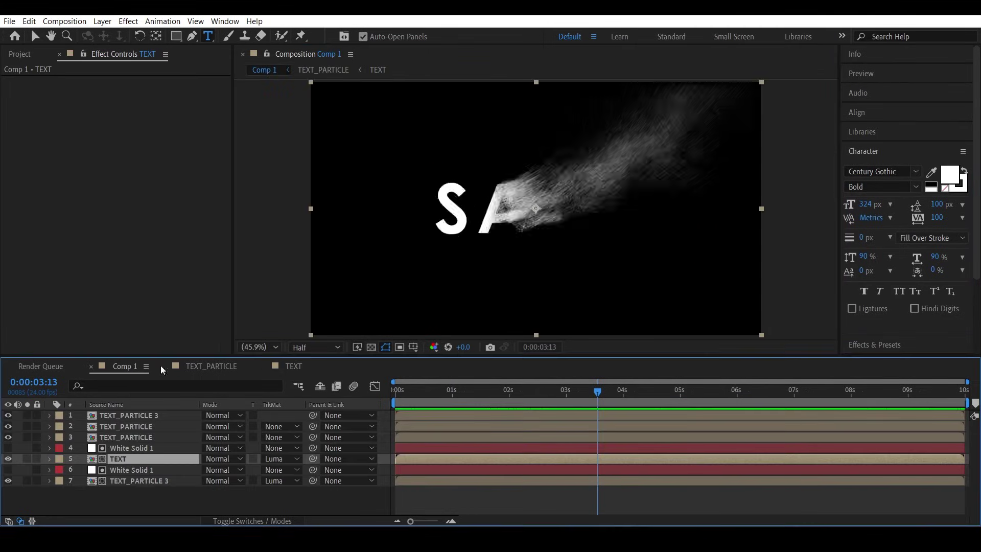
left_click(125, 366)
left_click(419, 397)
key("space")
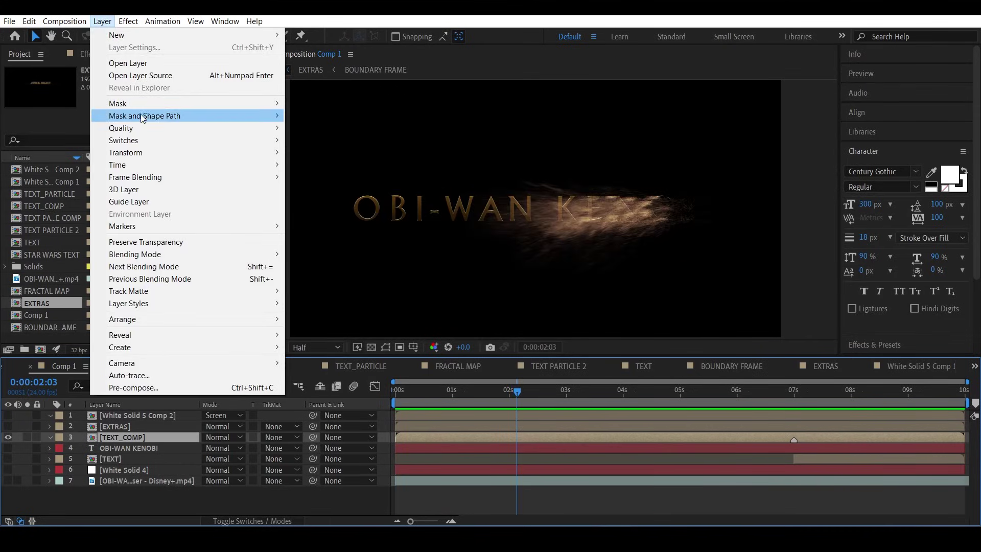
- Apply Time-Reverse Layer so Comp 1 ends on the fully formed OBI-WAN KENOBI title
left_click(333, 177)
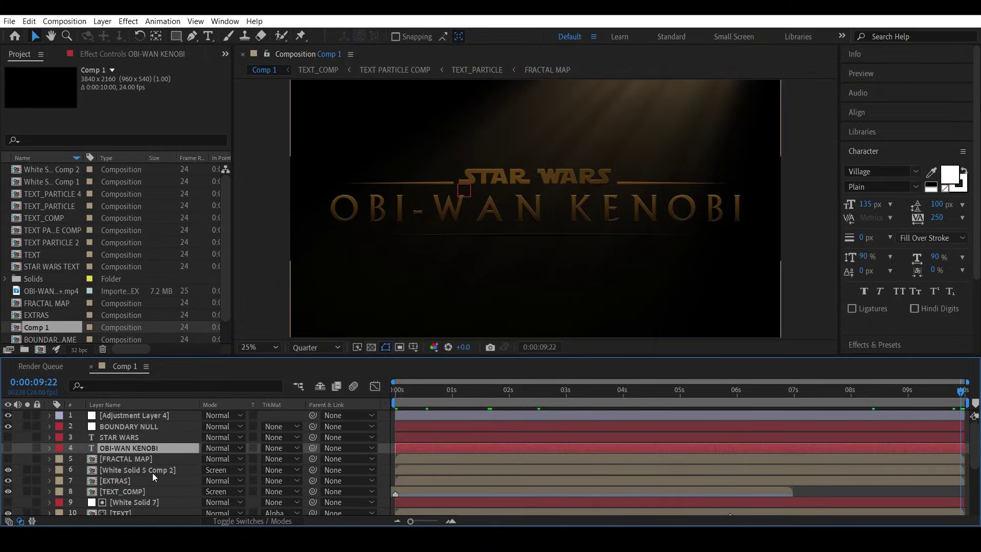
- Show the title layer, retype the title as ZERO FX and YOUTUBE, and nudge BOUNDARY NULL right
left_click(8, 448)
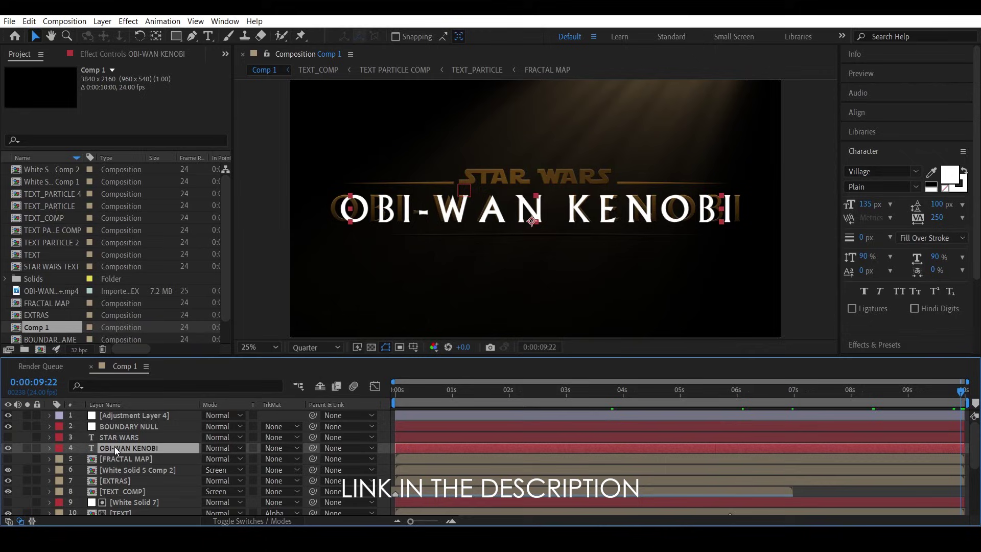
double_click(567, 211)
type("ZERO FX")
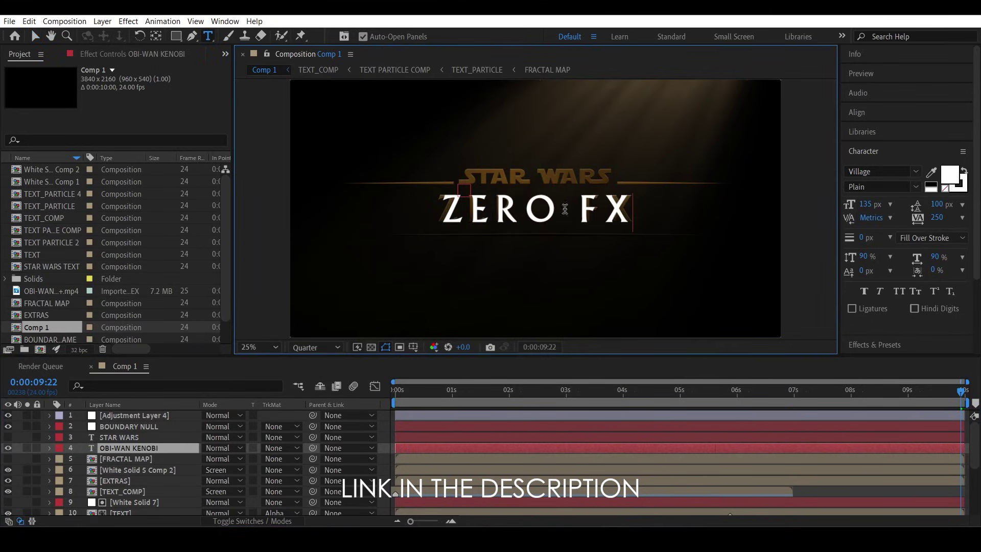
left_click(520, 176)
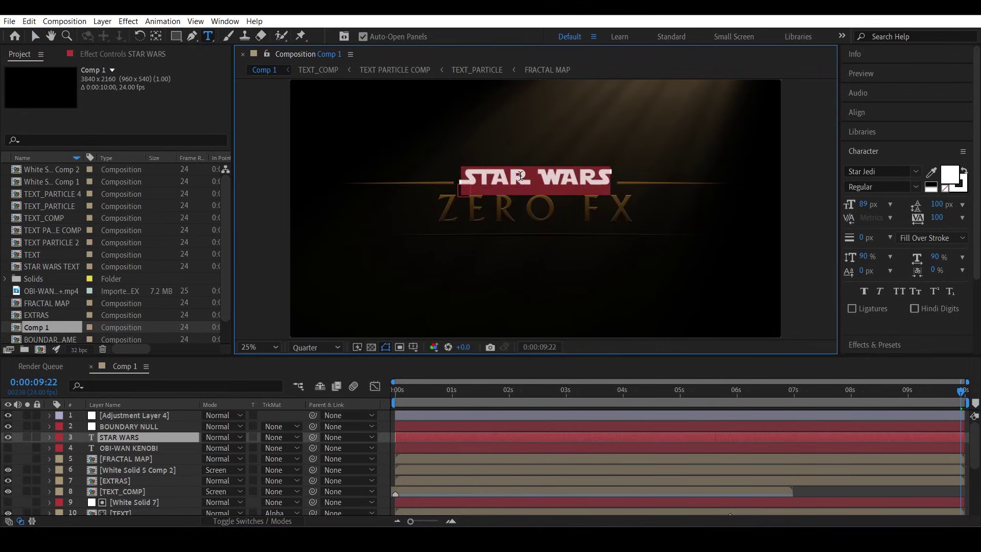
type("YOUTUBE")
left_click(464, 186)
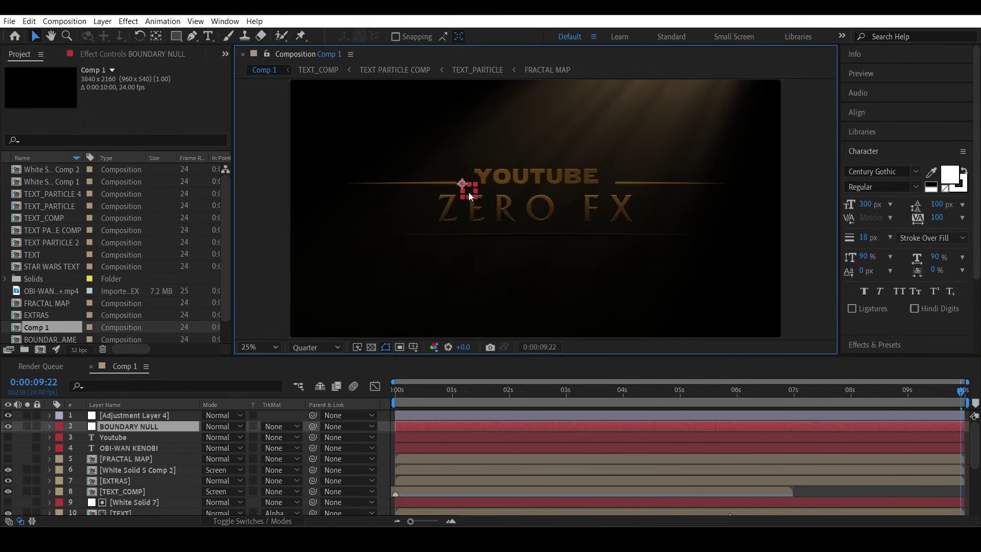
left_click_drag(470, 196, 470, 194)
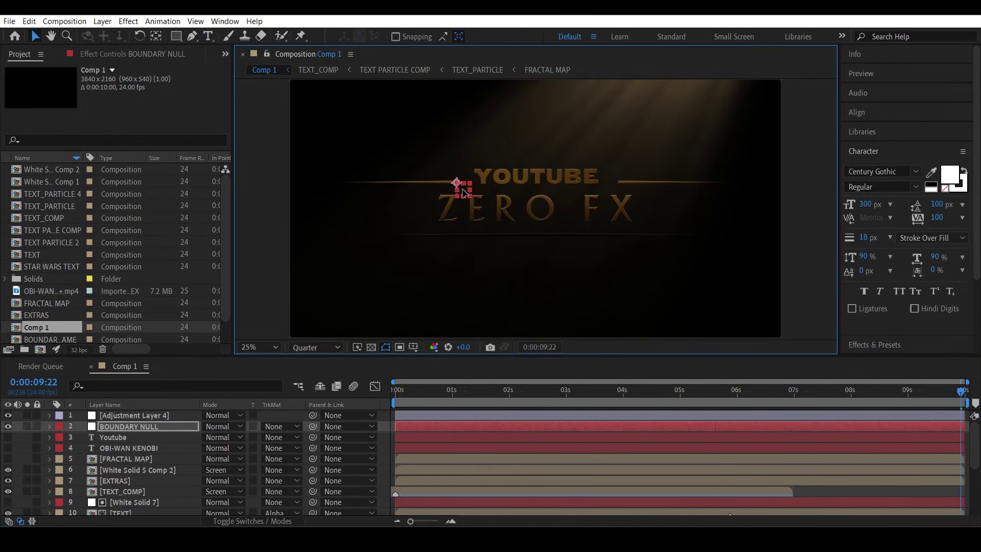